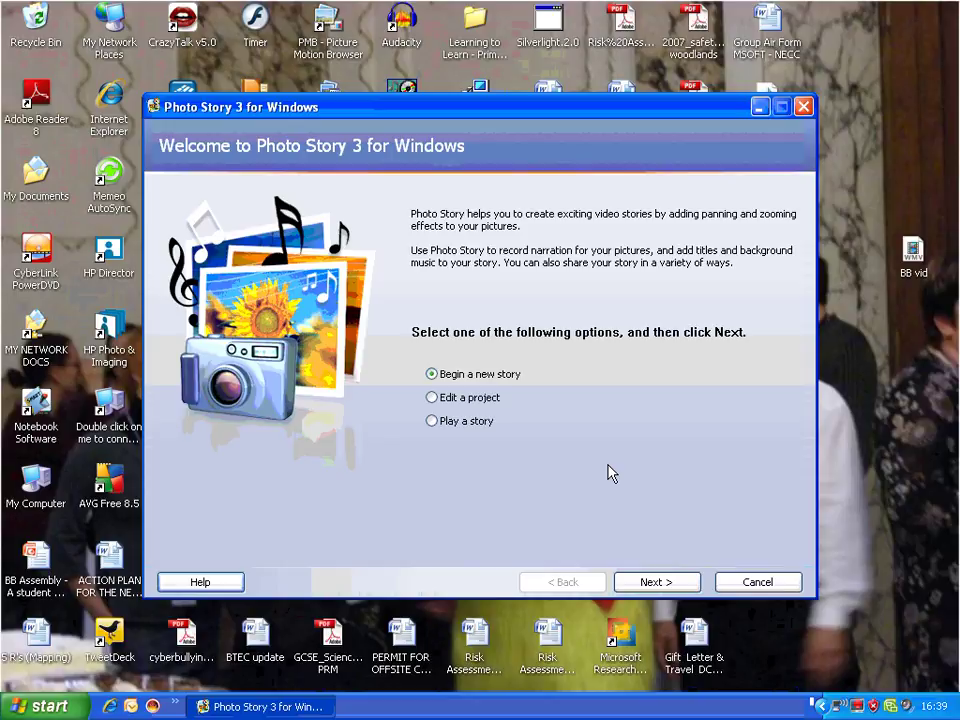
Google 'photostory 3' in Internet Explorer and reach Microsoft's Photo Story 3 download page.
{"action": "left_click", "coordinate": [110, 708]}
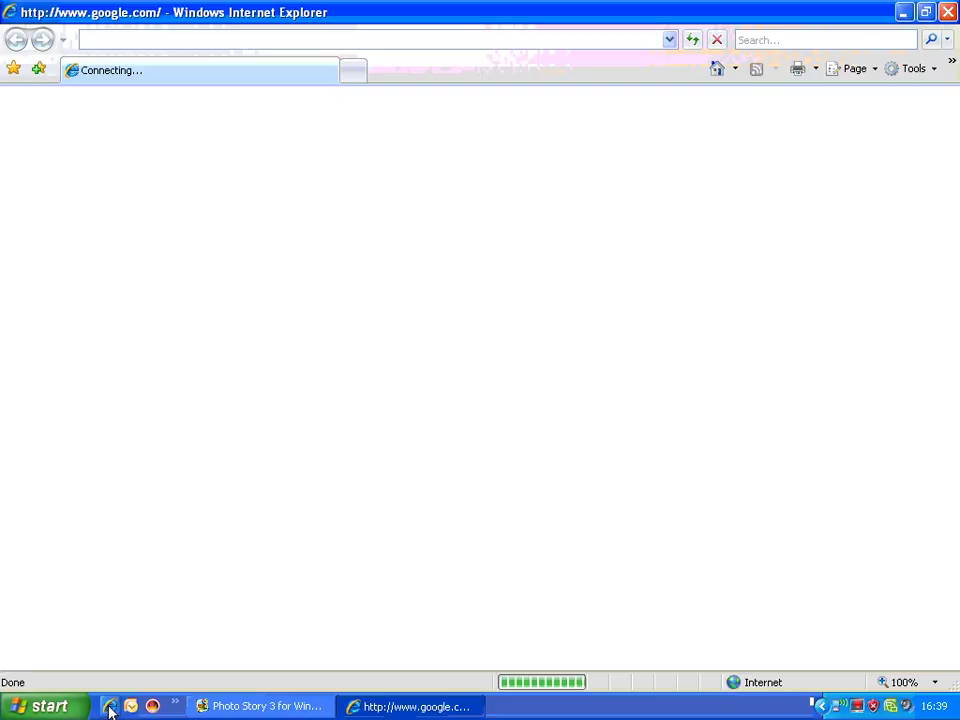
{"action": "type", "text": "p"}
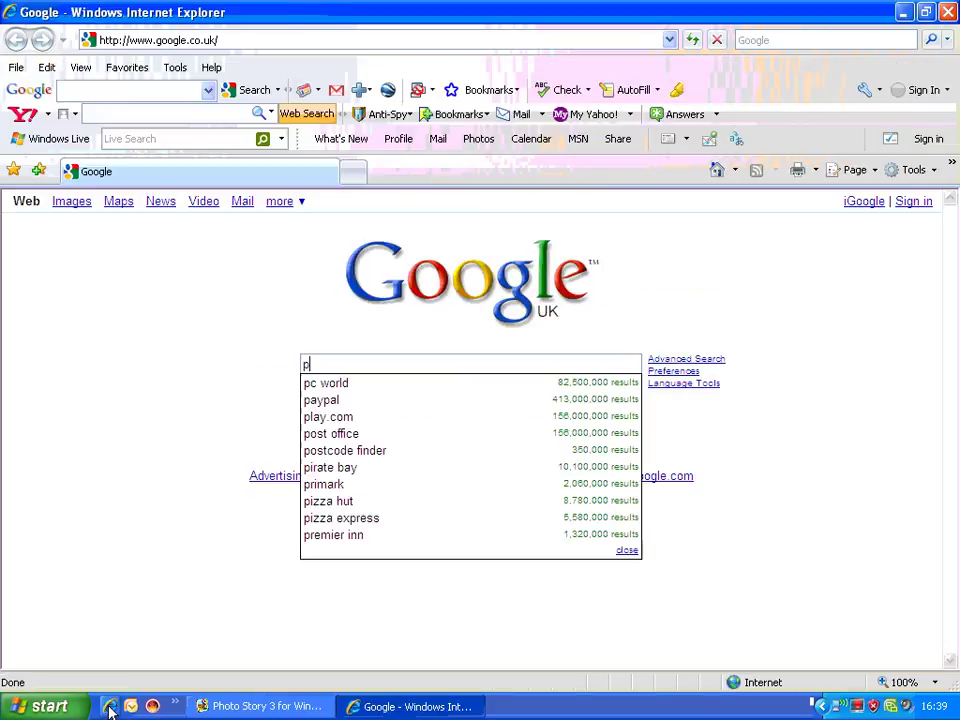
{"action": "type", "text": "hotos"}
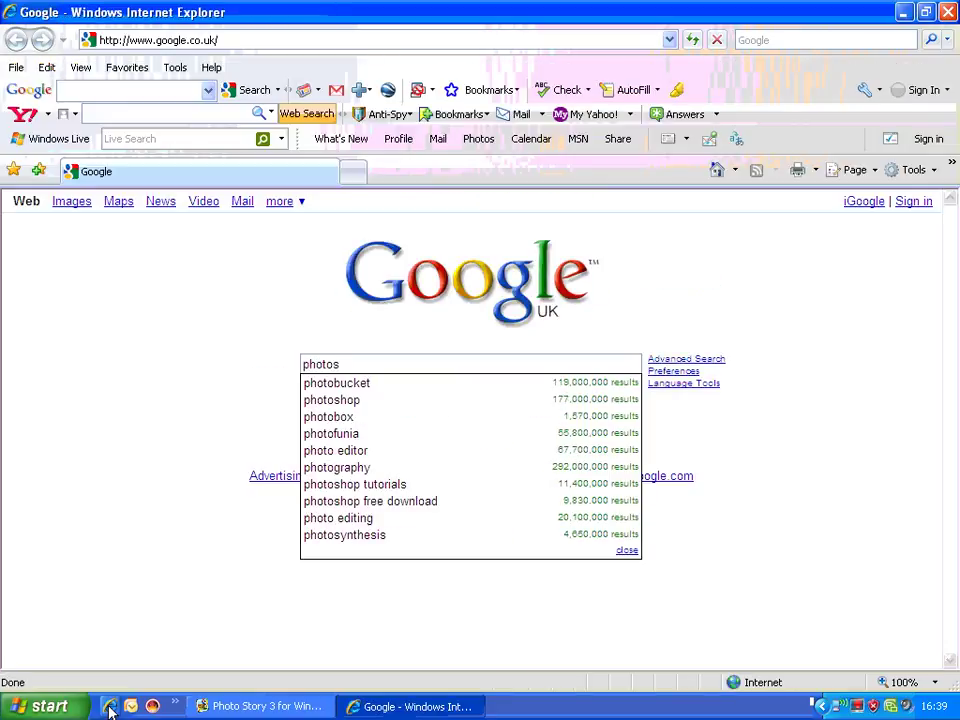
{"action": "type", "text": "tory"}
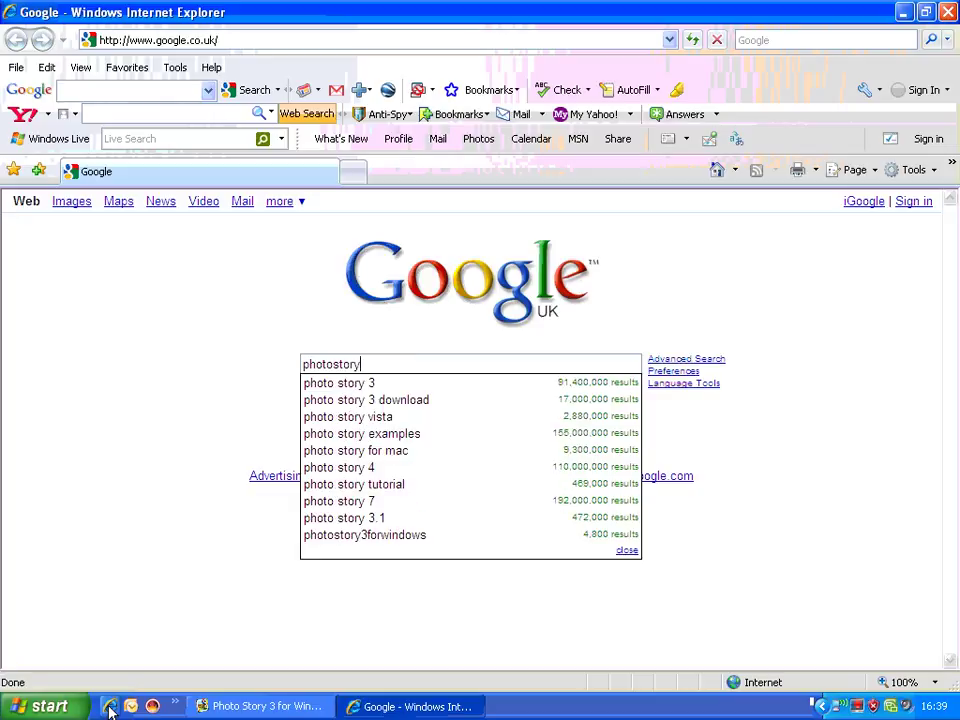
{"action": "type", "text": " 3"}
{"action": "key", "text": "Return"}
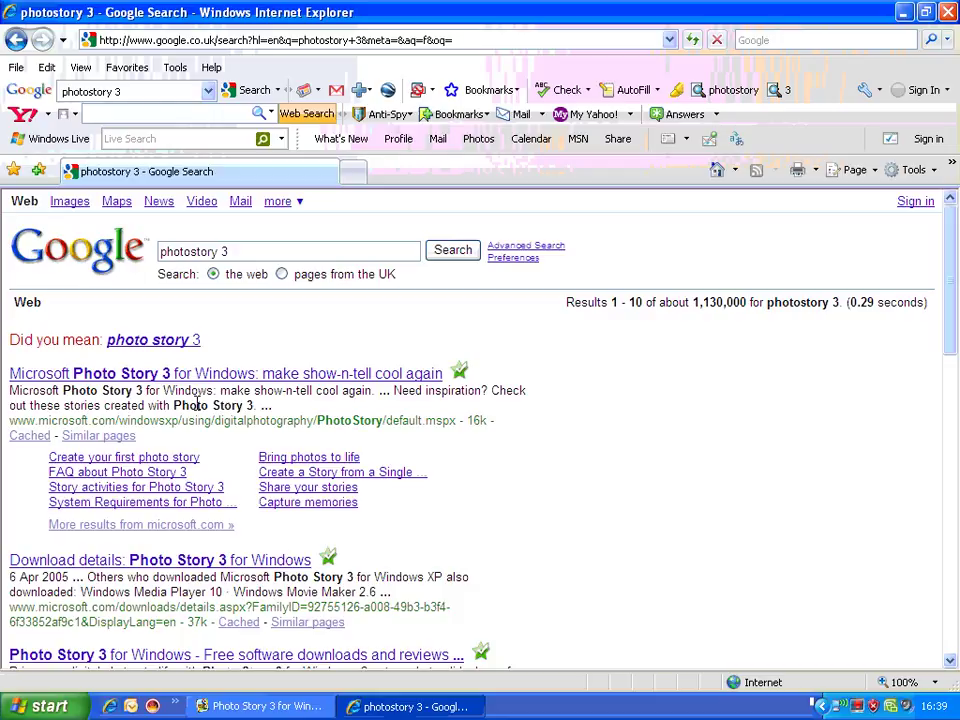
{"action": "left_click", "coordinate": [224, 374]}
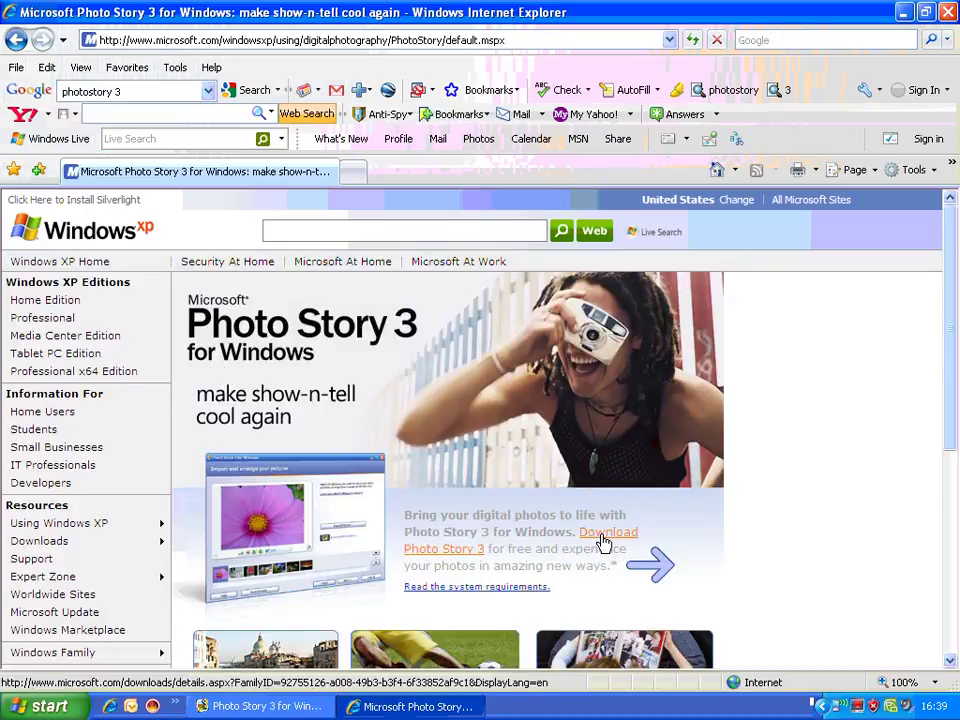
{"action": "left_click", "coordinate": [603, 540]}
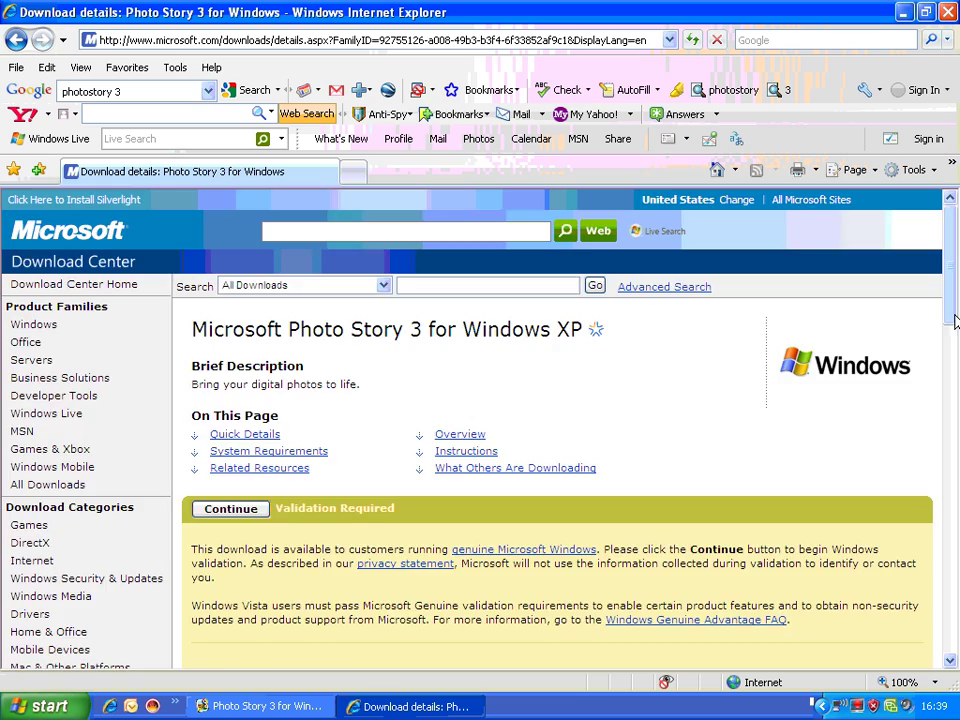
{"action": "left_click_drag", "start_coordinate": [955, 321], "coordinate": [922, 310]}
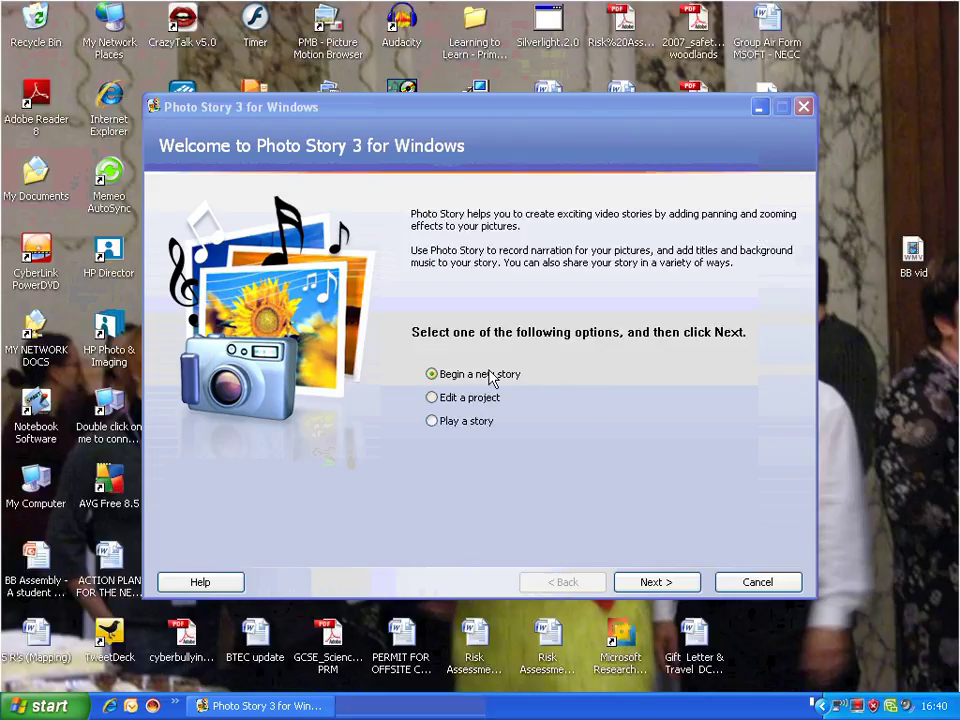
Start a new story and select DSC_2530, 2531, 2532, 2536, 2541 and 2542 from saltash photos.
{"action": "left_click", "coordinate": [662, 581]}
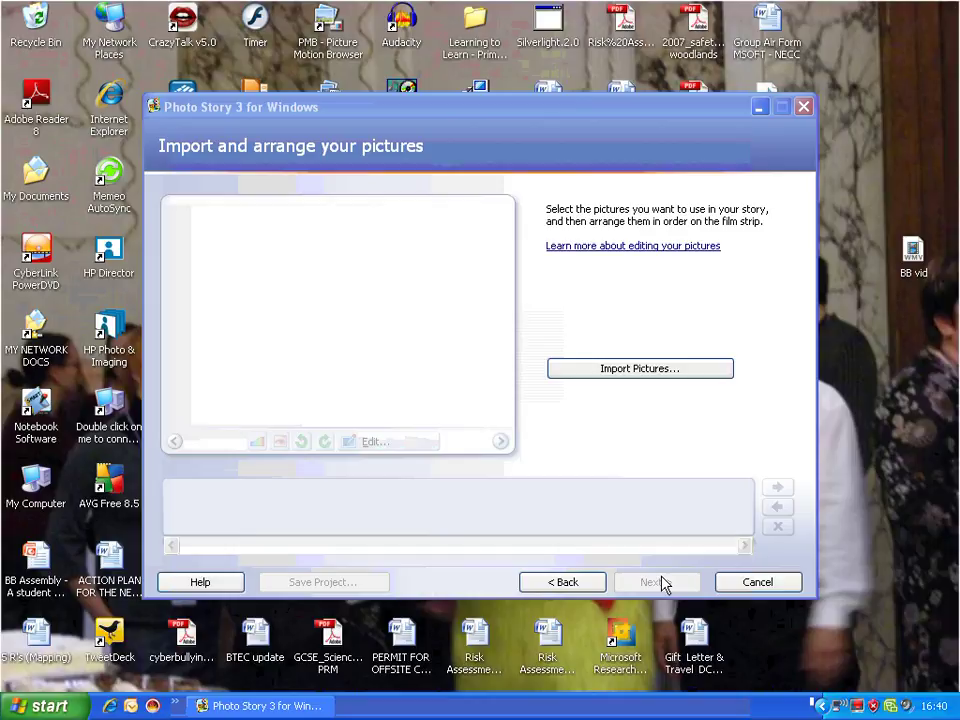
{"action": "left_click", "coordinate": [650, 370]}
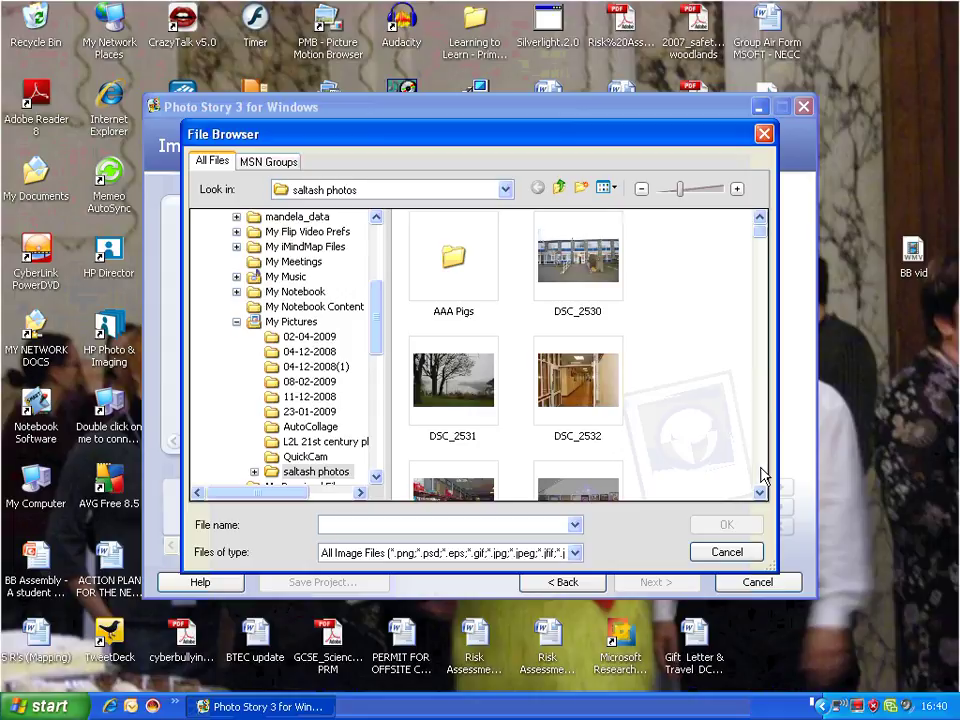
{"action": "left_click", "coordinate": [610, 280]}
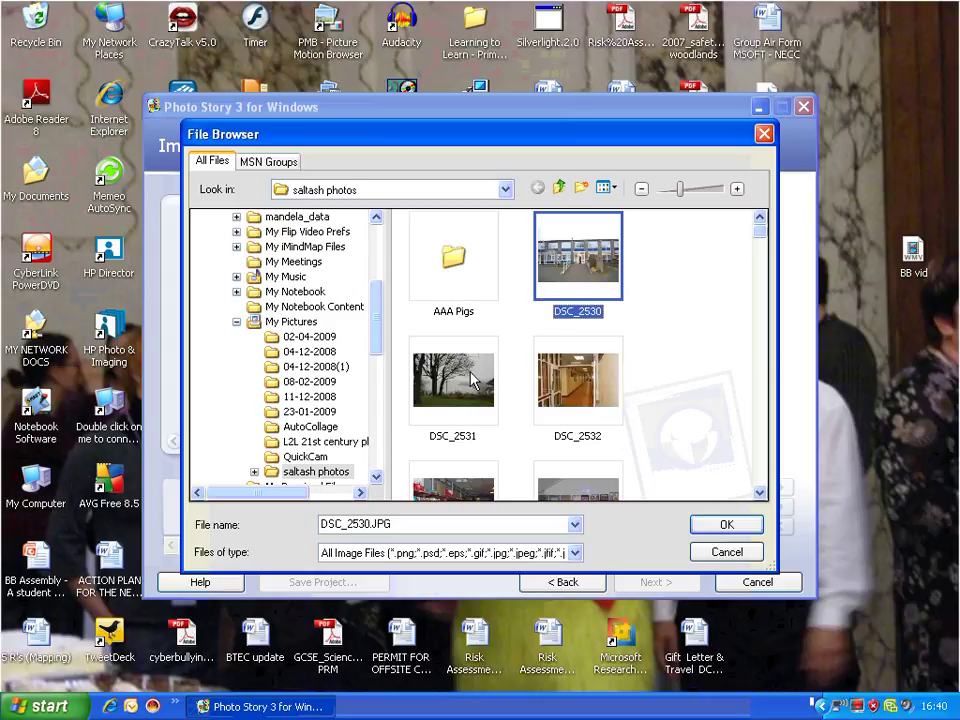
{"action": "left_click", "coordinate": [474, 380], "text": "ctrl"}
{"action": "left_click", "coordinate": [551, 392], "text": "ctrl"}
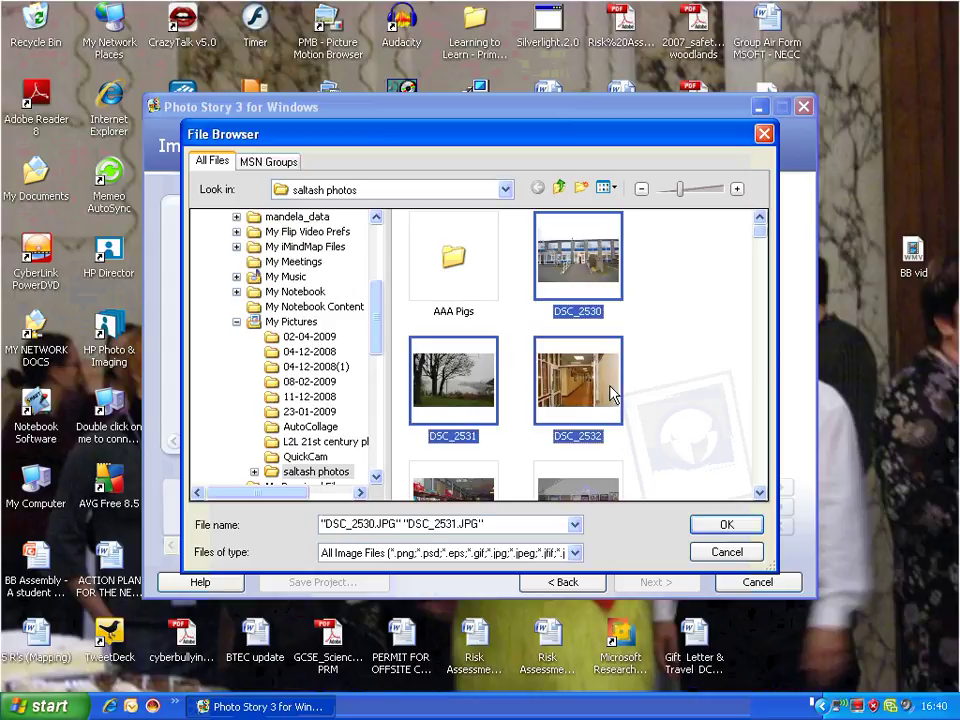
{"action": "scroll", "coordinate": [759, 494], "scroll_direction": "down", "scroll_amount": 3}
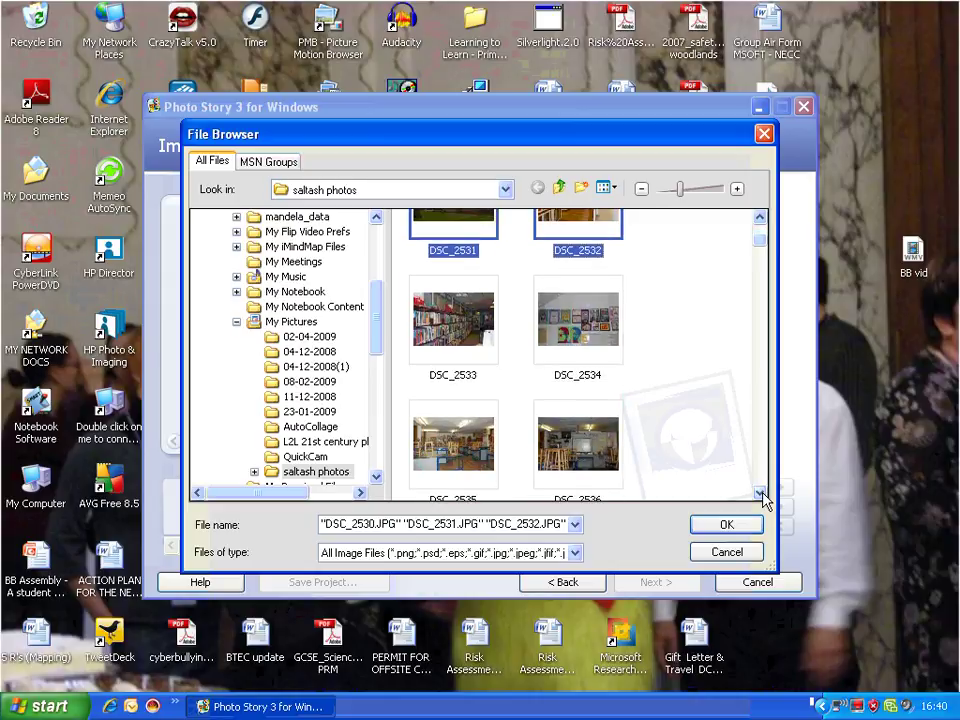
{"action": "left_click", "coordinate": [611, 461], "text": "ctrl"}
{"action": "scroll", "coordinate": [760, 494], "scroll_direction": "down", "scroll_amount": 2}
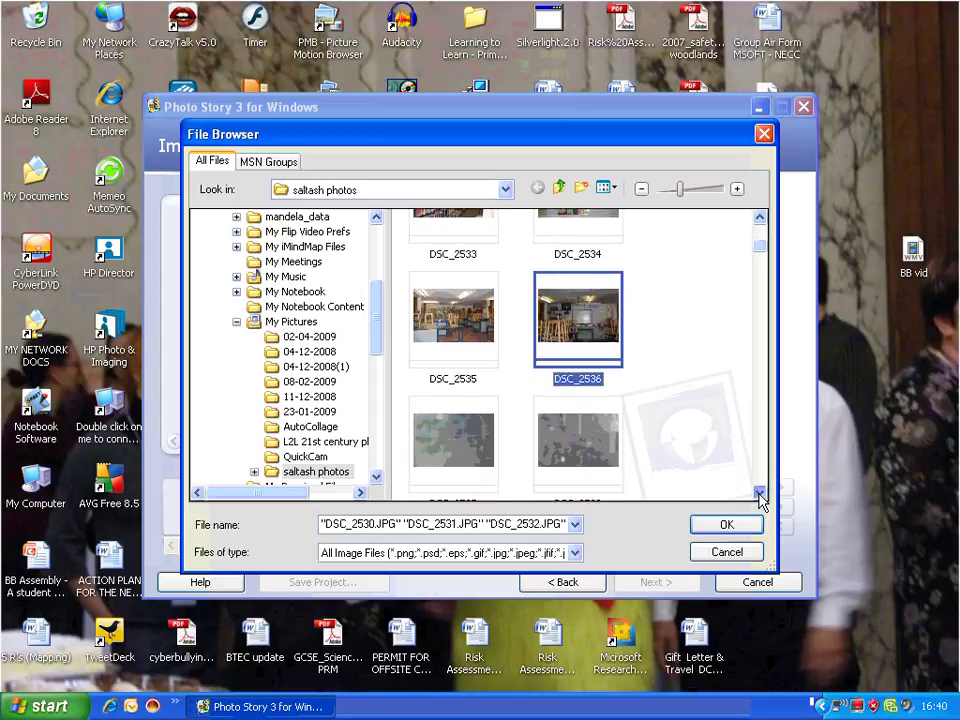
{"action": "scroll", "coordinate": [760, 494], "scroll_direction": "down", "scroll_amount": 5}
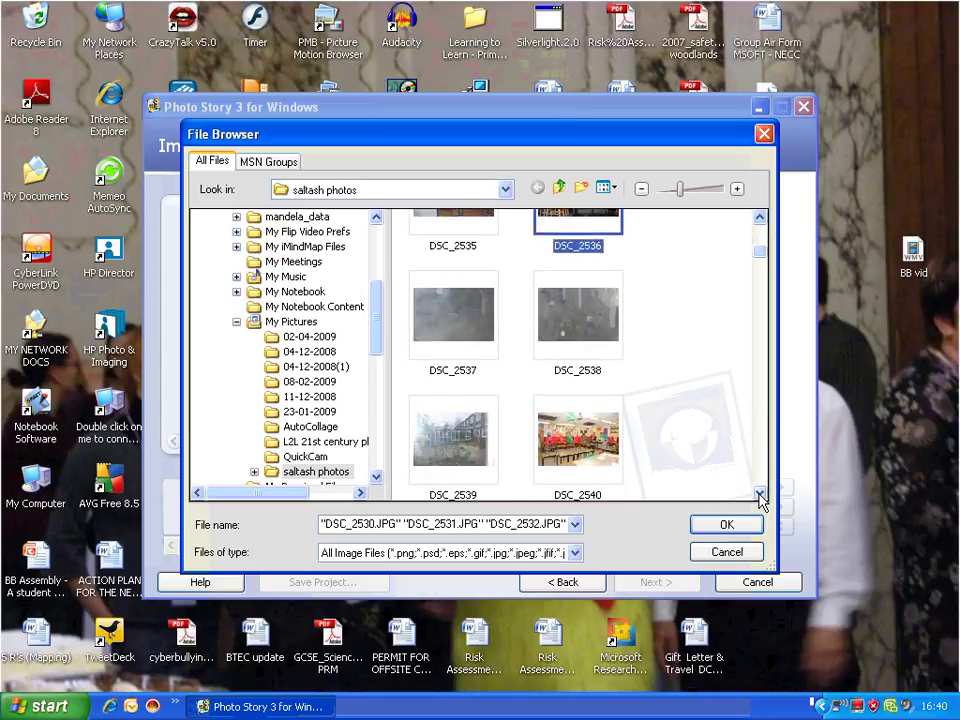
{"action": "scroll", "coordinate": [760, 494], "scroll_direction": "down", "scroll_amount": 1}
{"action": "left_click", "coordinate": [456, 392], "text": "ctrl"}
{"action": "left_click", "coordinate": [610, 395], "text": "ctrl"}
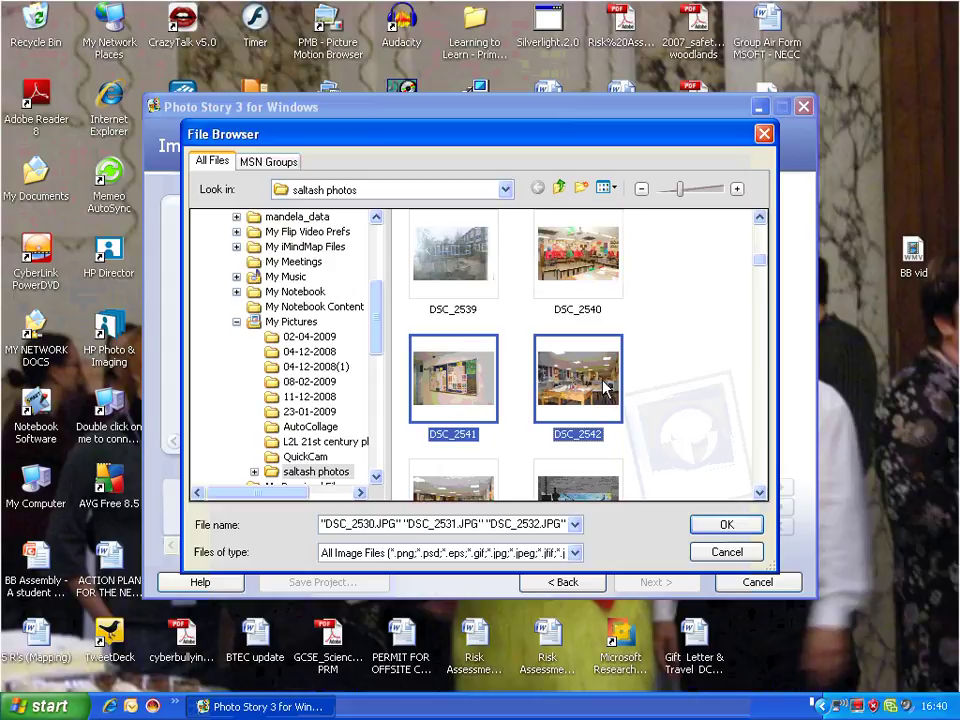
Import the six photos, preview each thumbnail, and start black-border removal.
{"action": "left_click", "coordinate": [721, 524]}
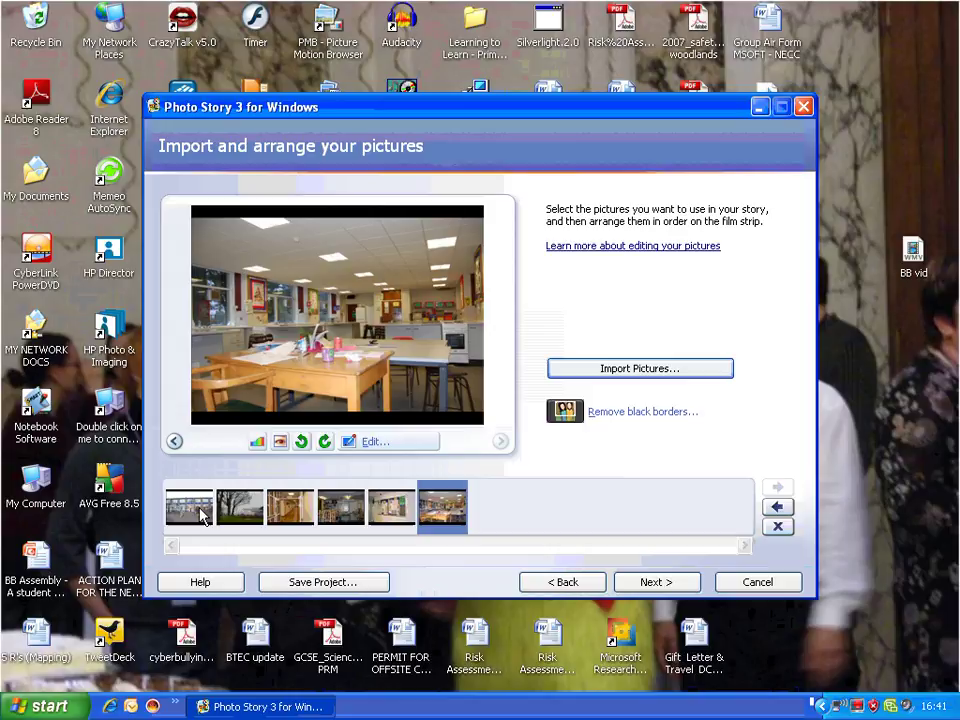
{"action": "left_click", "coordinate": [203, 515]}
{"action": "left_click", "coordinate": [230, 510]}
{"action": "left_click", "coordinate": [312, 515]}
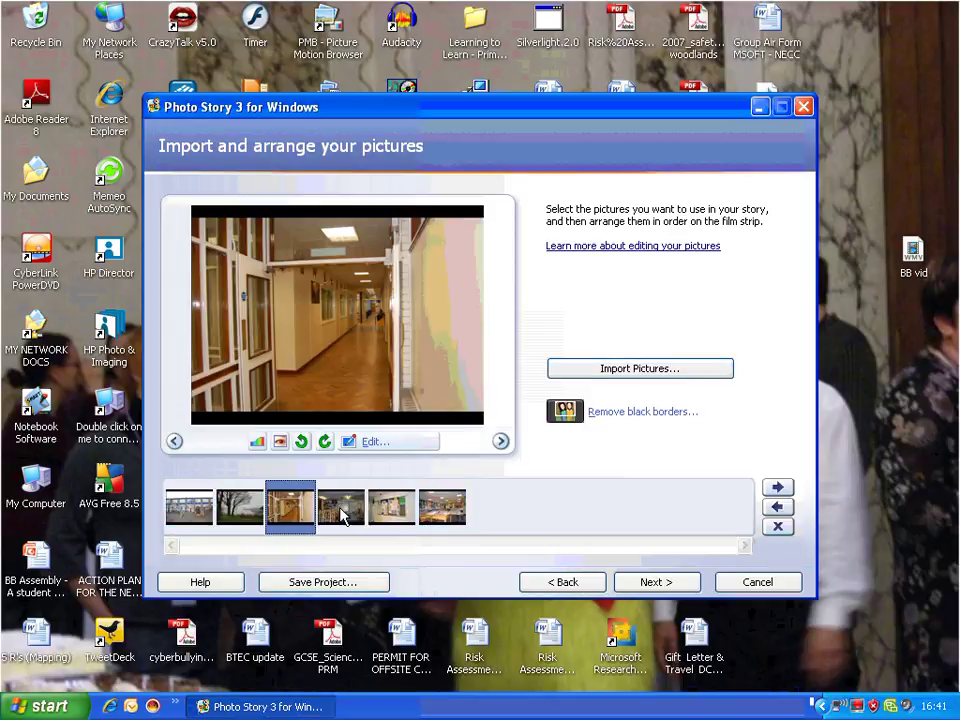
{"action": "left_click", "coordinate": [340, 510]}
{"action": "left_click", "coordinate": [205, 515]}
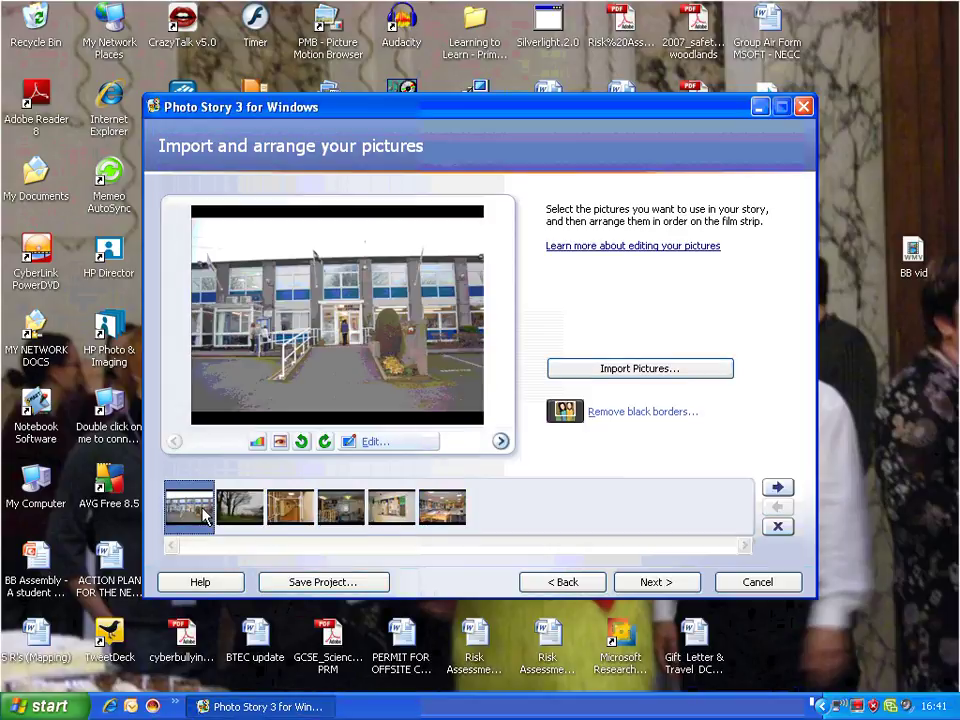
{"action": "left_click", "coordinate": [609, 420]}
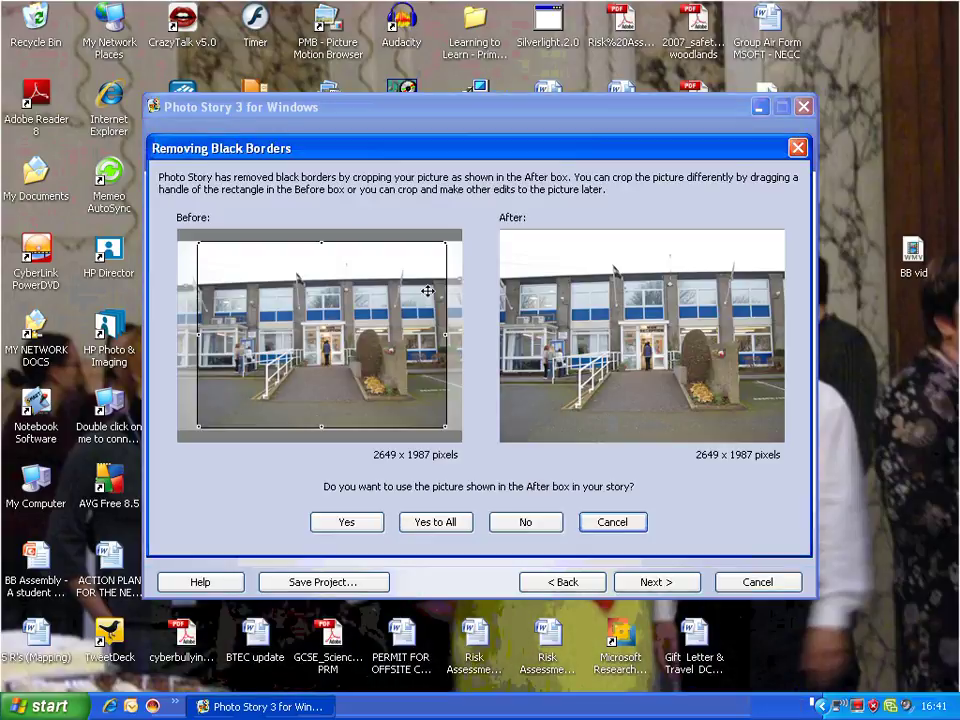
Adjust the crop area on the building photo and accept it.
{"action": "left_click_drag", "start_coordinate": [356, 293], "coordinate": [366, 291]}
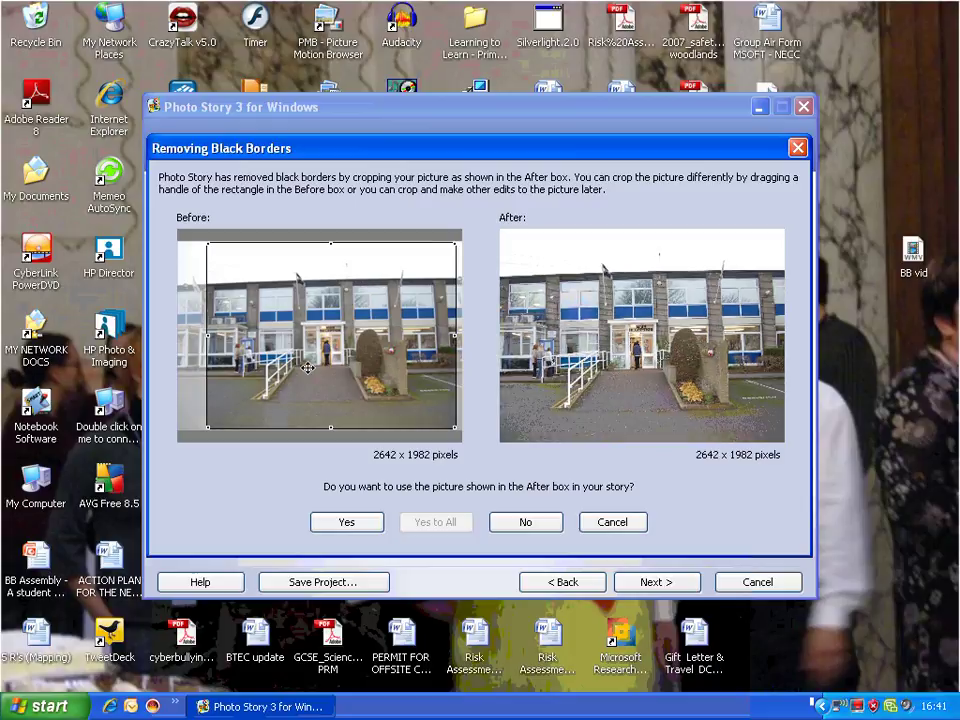
{"action": "left_click_drag", "start_coordinate": [456, 428], "coordinate": [403, 397]}
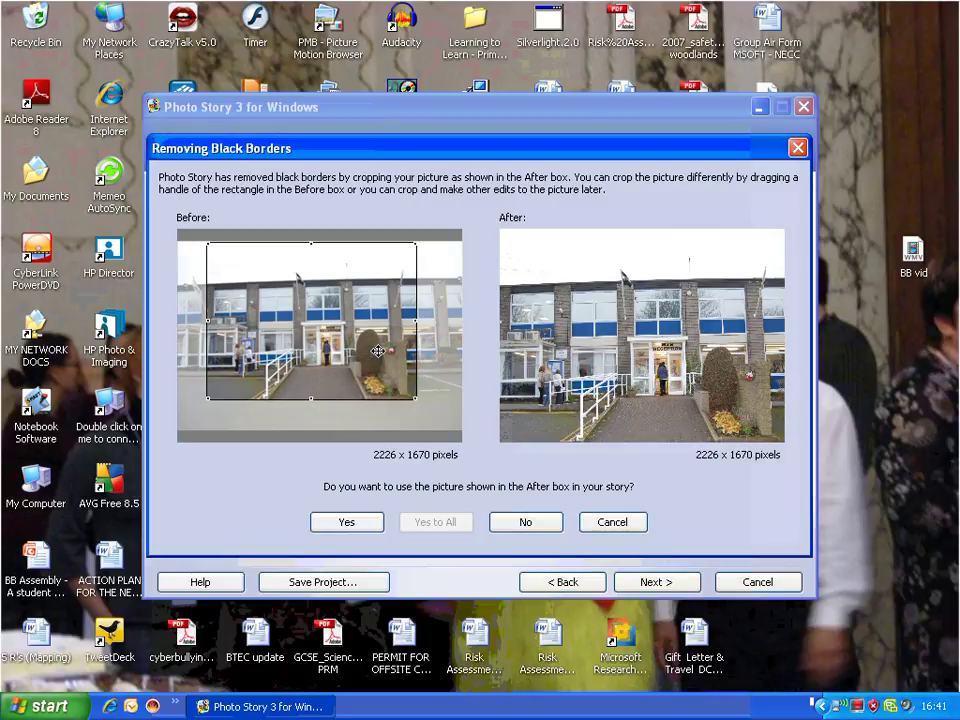
{"action": "left_click_drag", "start_coordinate": [378, 350], "coordinate": [382, 353]}
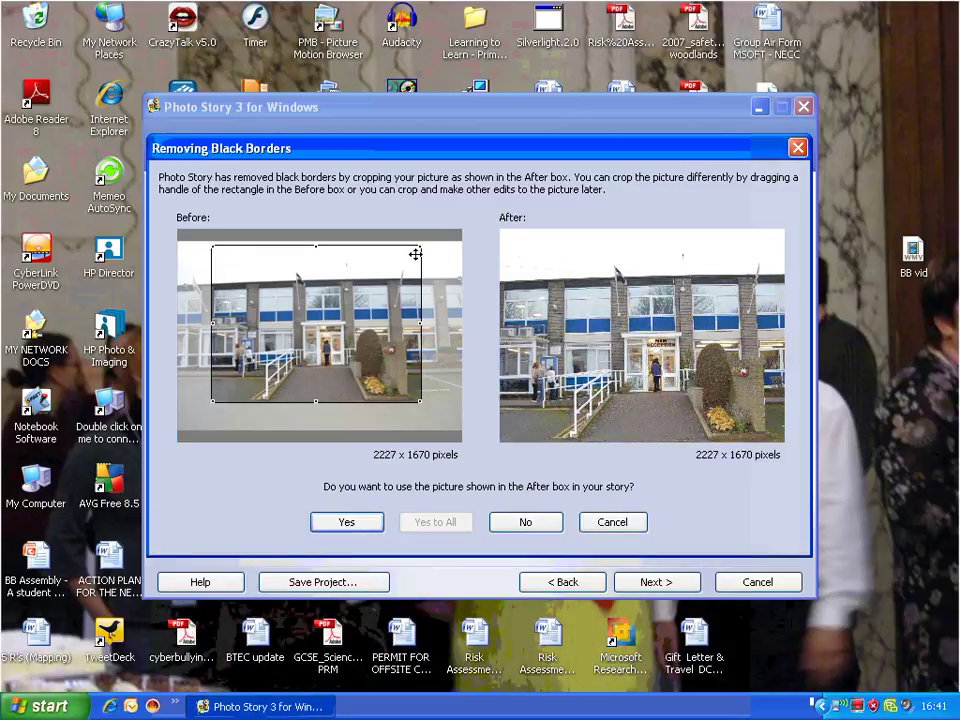
{"action": "left_click_drag", "start_coordinate": [419, 247], "coordinate": [371, 326]}
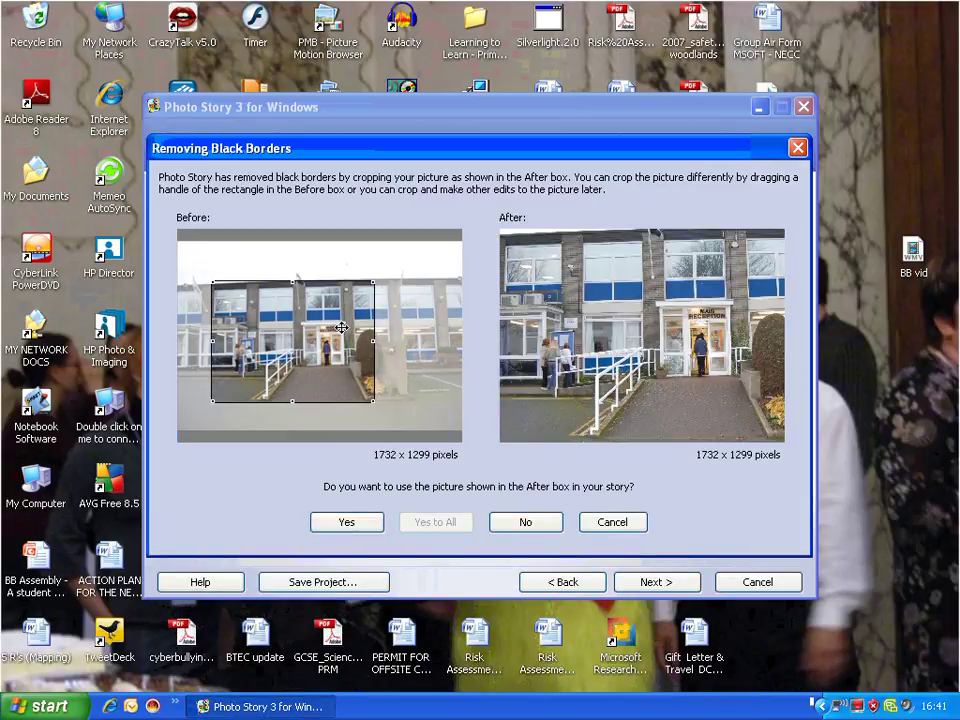
{"action": "left_click_drag", "start_coordinate": [342, 328], "coordinate": [362, 326]}
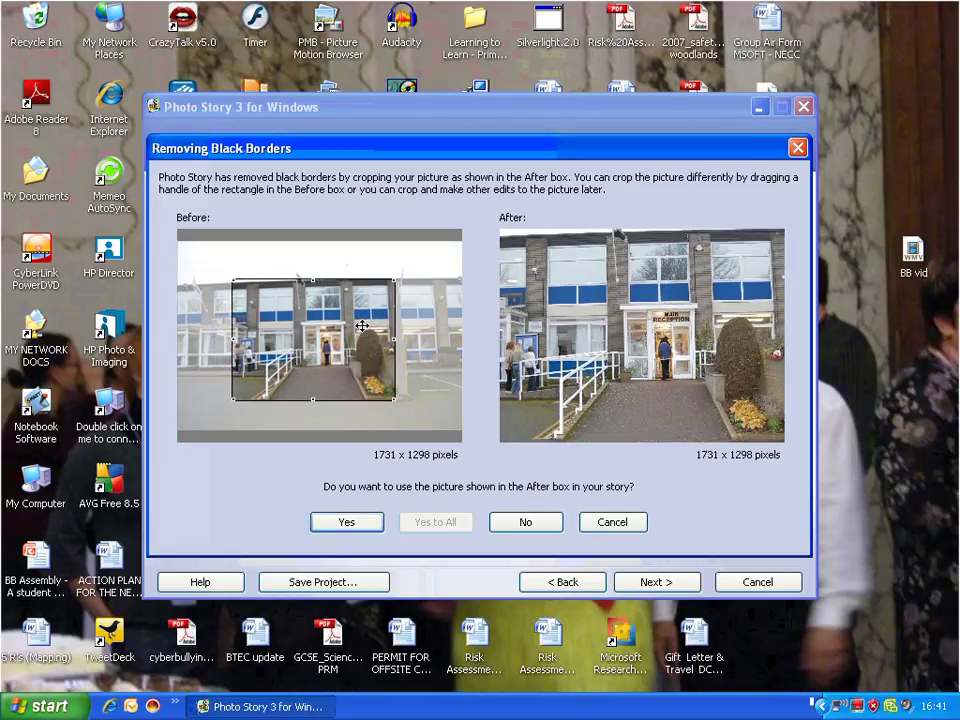
{"action": "left_click", "coordinate": [371, 530]}
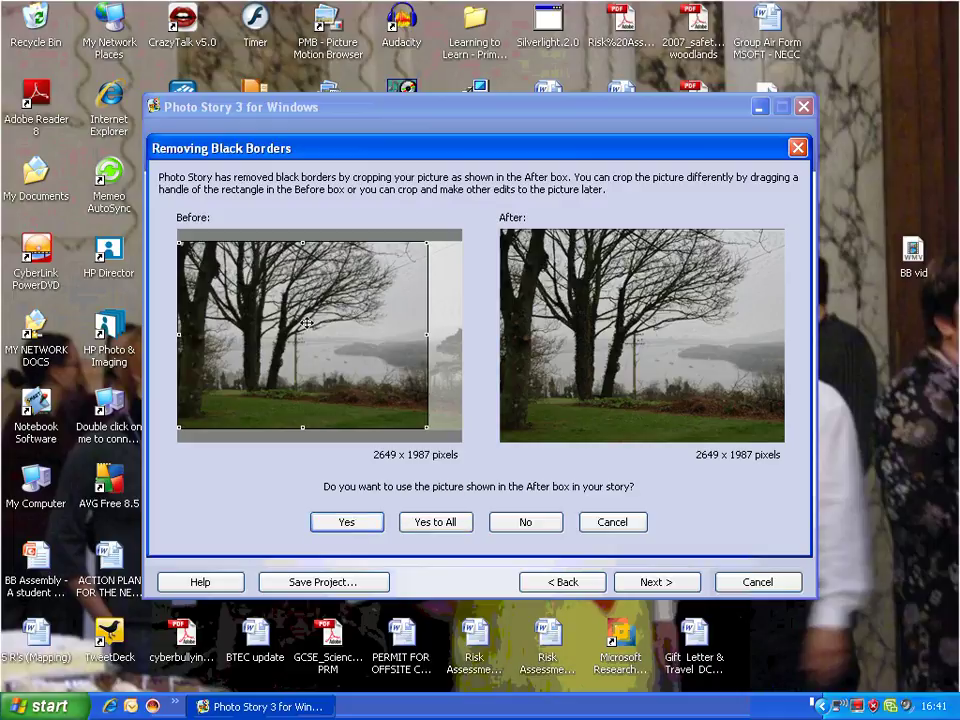
Nudge and accept the tree photo's crop, then remove borders from all remaining photos.
{"action": "mouse_move", "coordinate": [308, 323]}
{"action": "left_mouse_down"}
{"action": "mouse_move", "coordinate": [325, 323]}
{"action": "mouse_move", "coordinate": [309, 323]}
{"action": "left_mouse_up"}
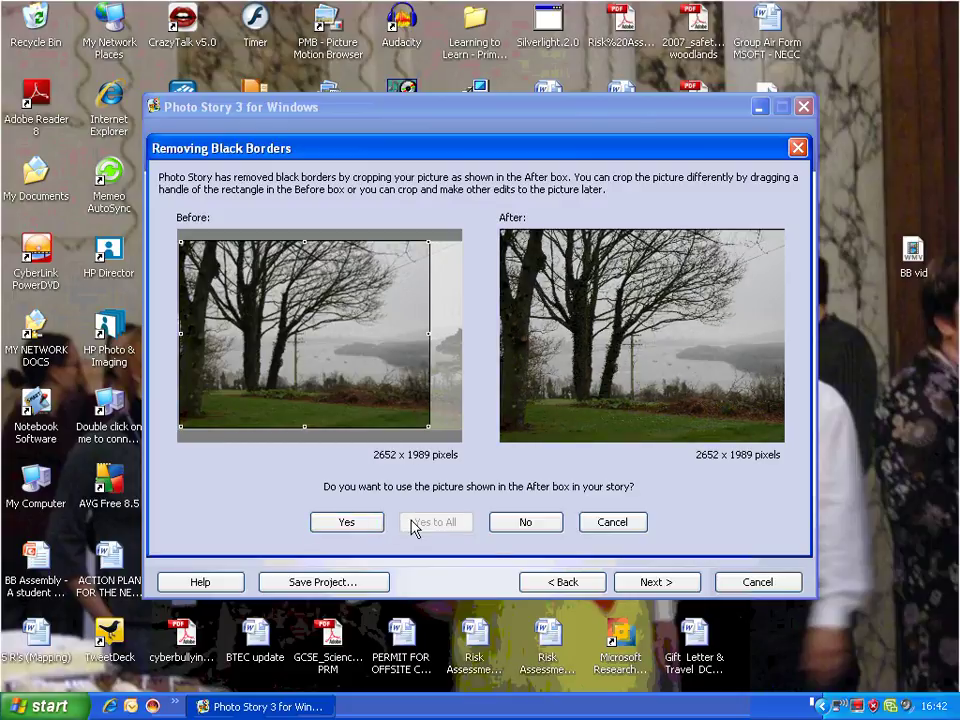
{"action": "left_click", "coordinate": [348, 521]}
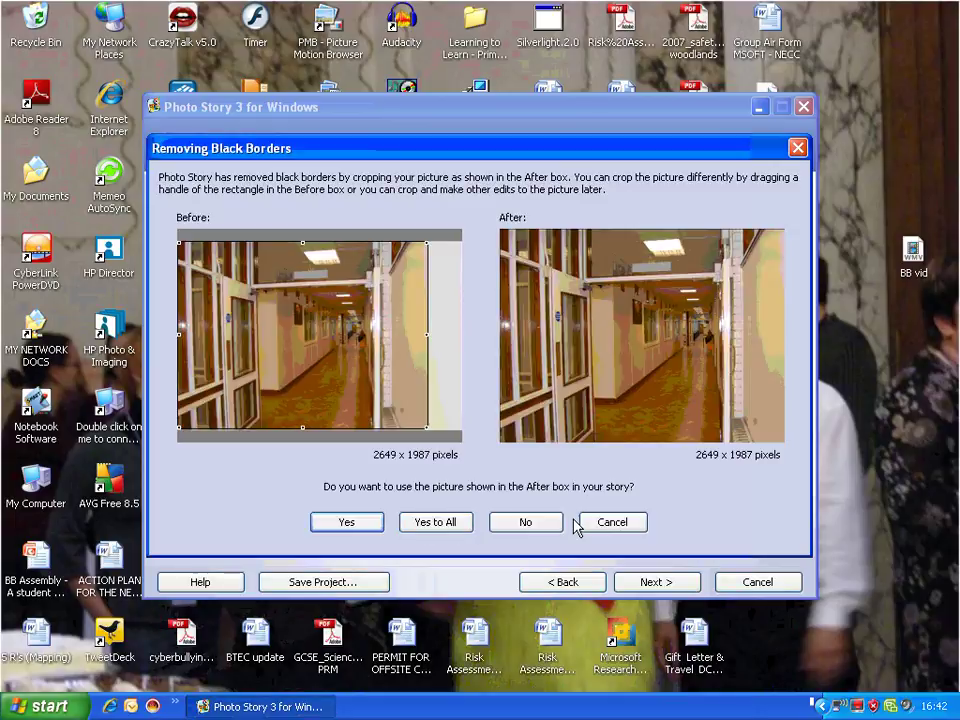
{"action": "left_click", "coordinate": [433, 522]}
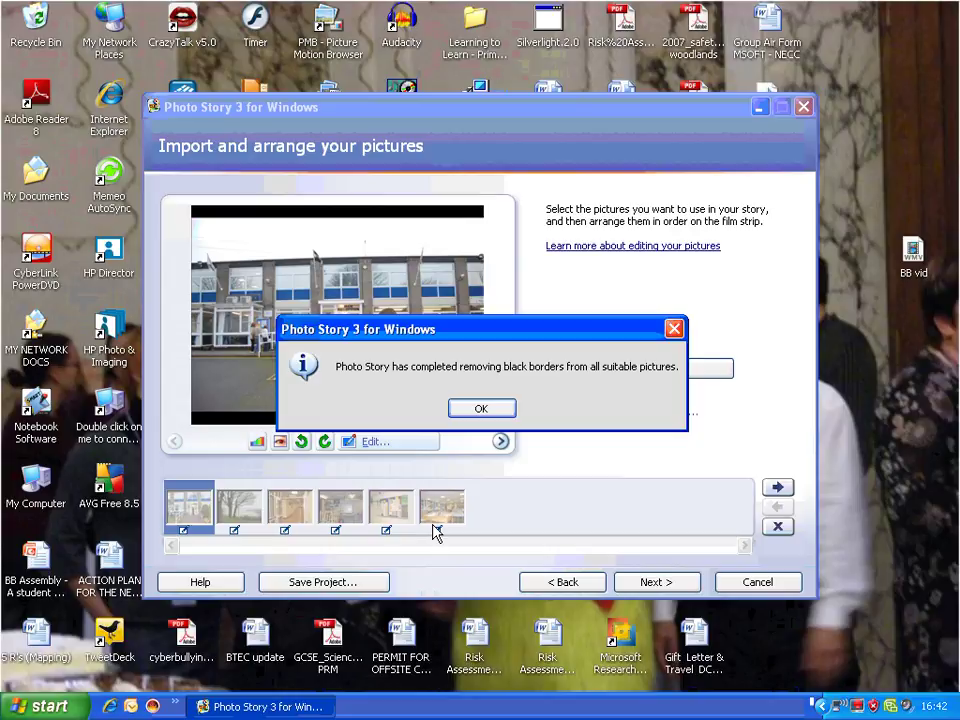
Dismiss the completion message, close Edit Pictures unchanged, and continue to the title page.
{"action": "left_click", "coordinate": [493, 411]}
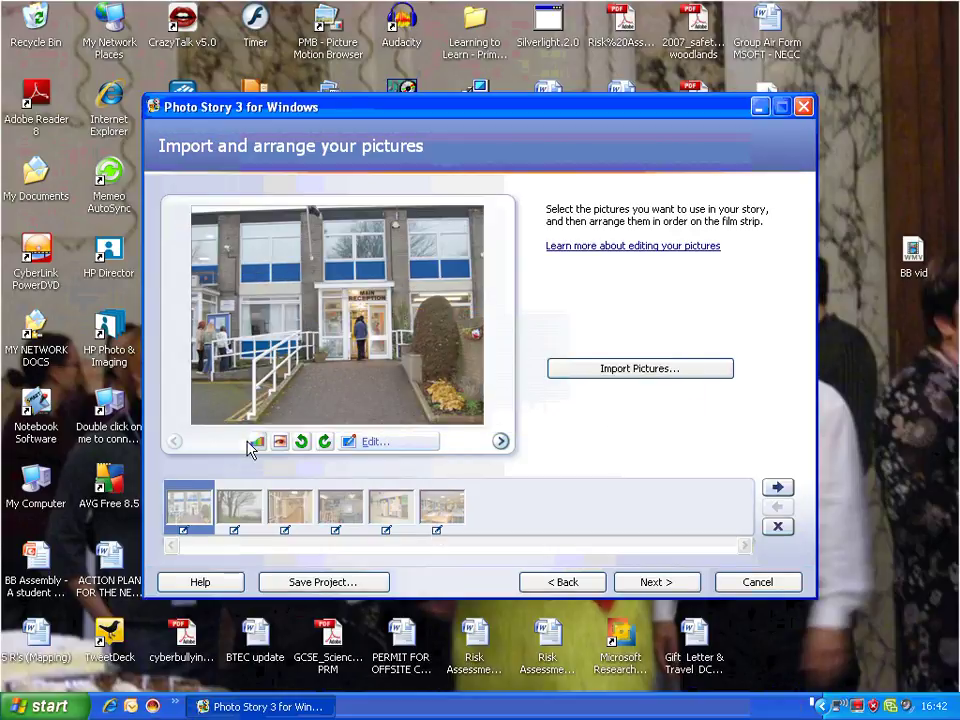
{"action": "left_click", "coordinate": [401, 442]}
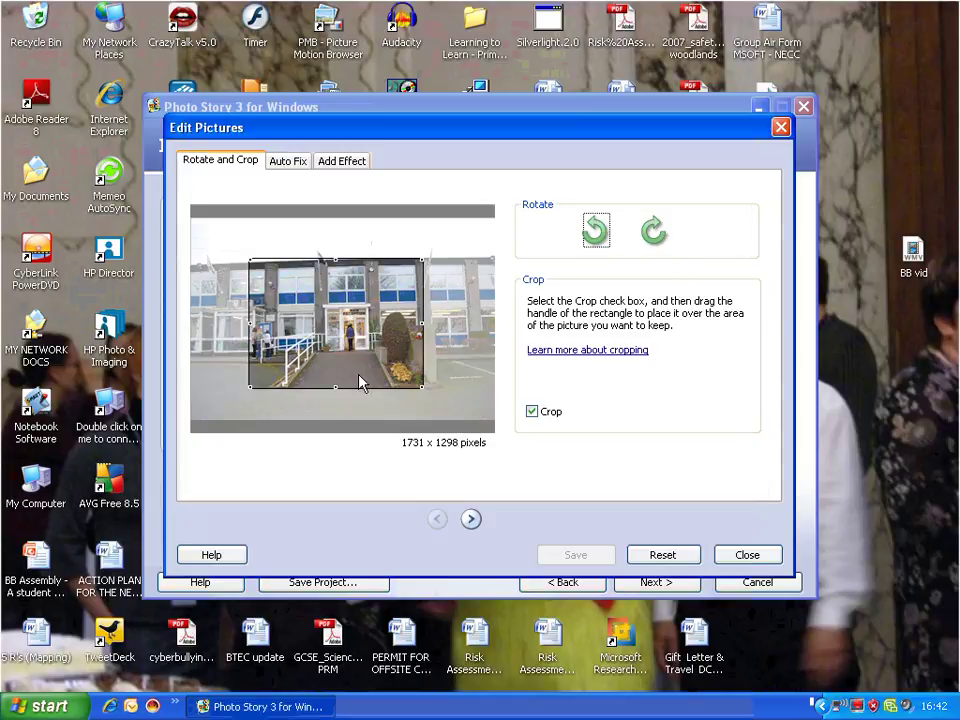
{"action": "left_click", "coordinate": [745, 556]}
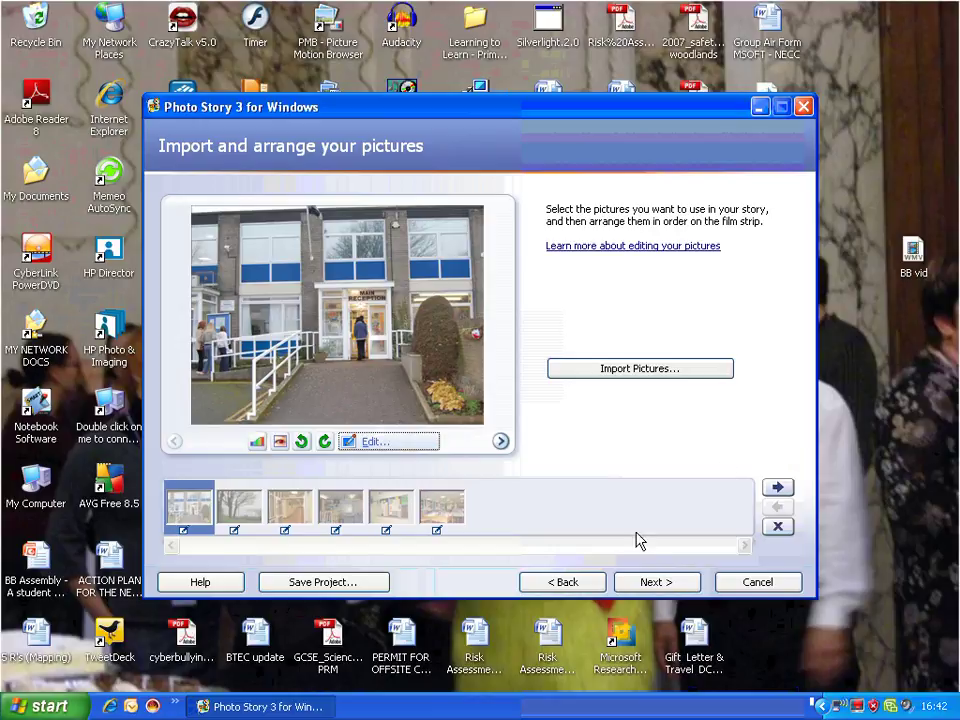
{"action": "left_click", "coordinate": [652, 582]}
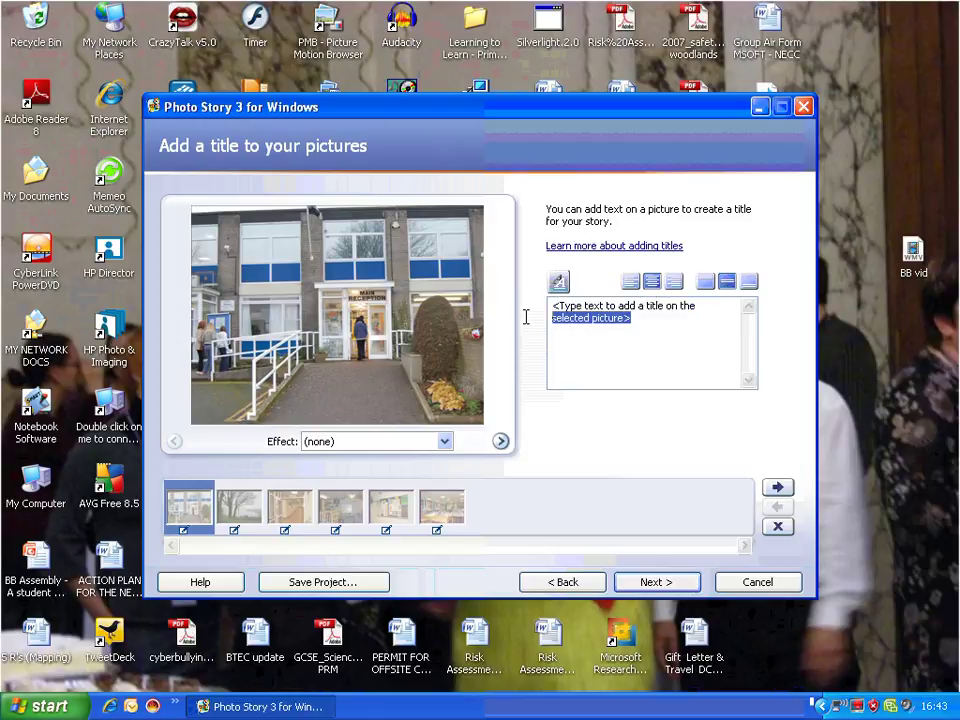
Type the title 'Welcome to Saltash.net Community School' on the first picture.
{"action": "key", "text": "Delete"}
{"action": "type", "text": "Sal"}
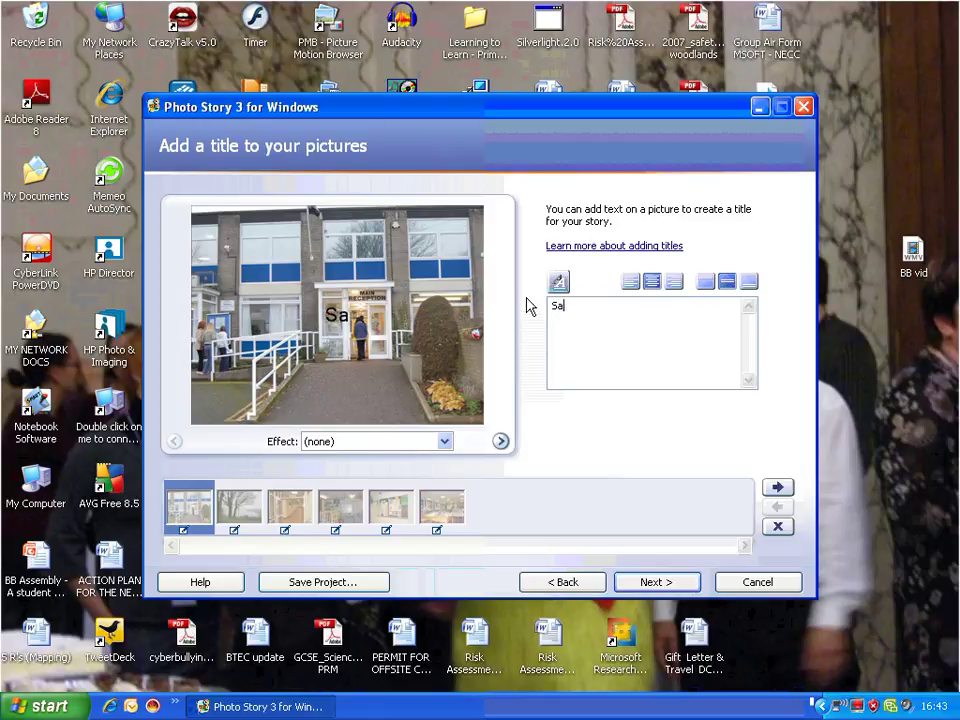
{"action": "key", "text": "BackSpace"}
{"action": "key", "text": "BackSpace"}
{"action": "key", "text": "BackSpace"}
{"action": "type", "text": "Welcome to Saltash."}
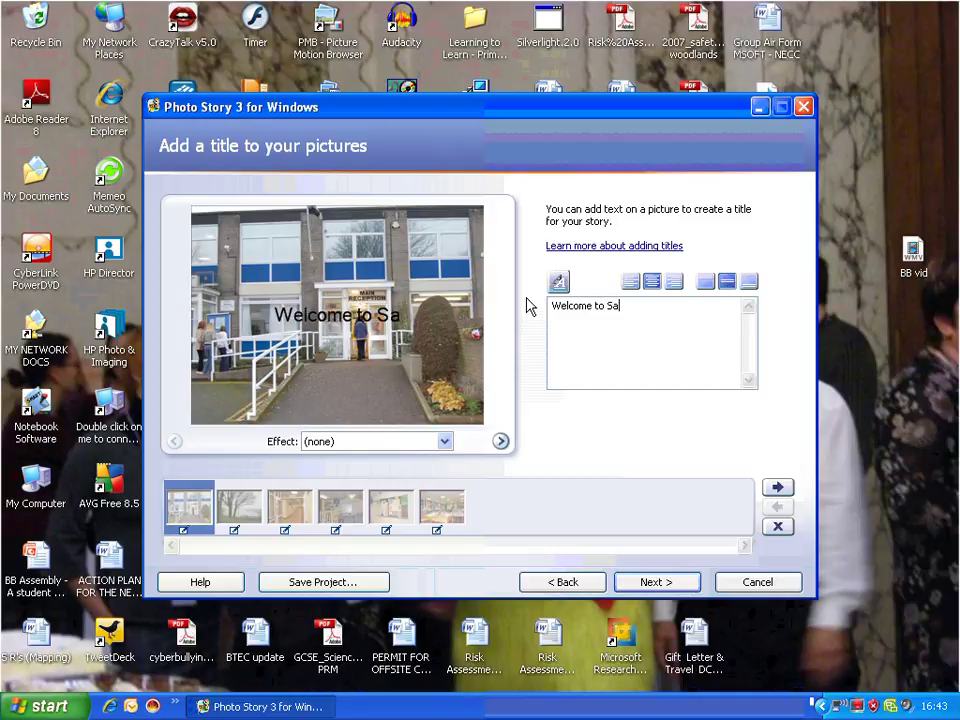
{"action": "type", "text": "net "}
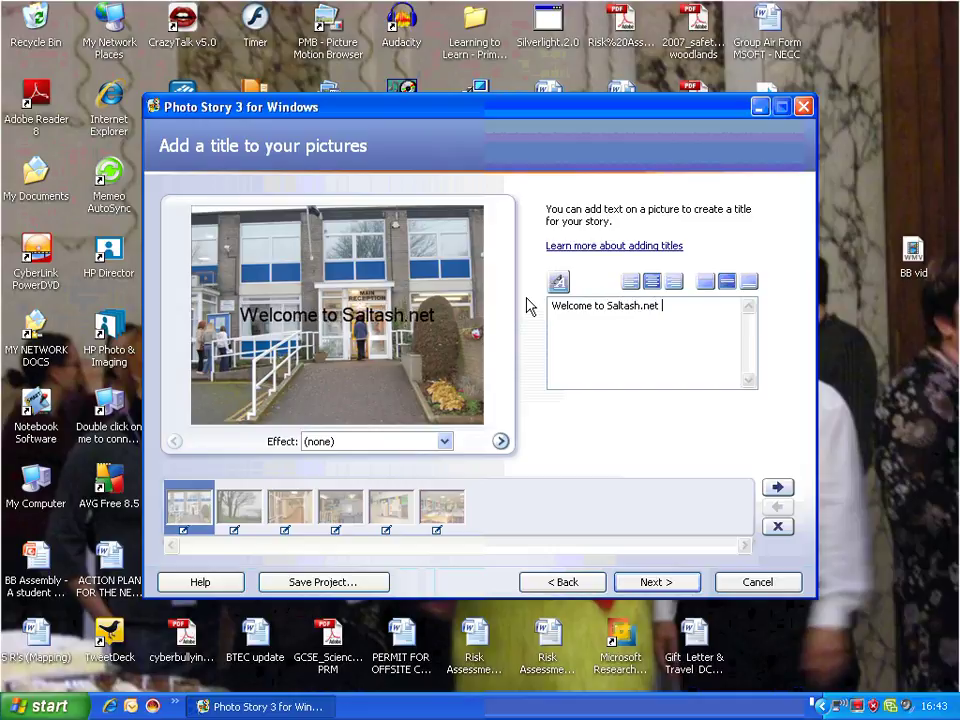
{"action": "type", "text": "Community School"}
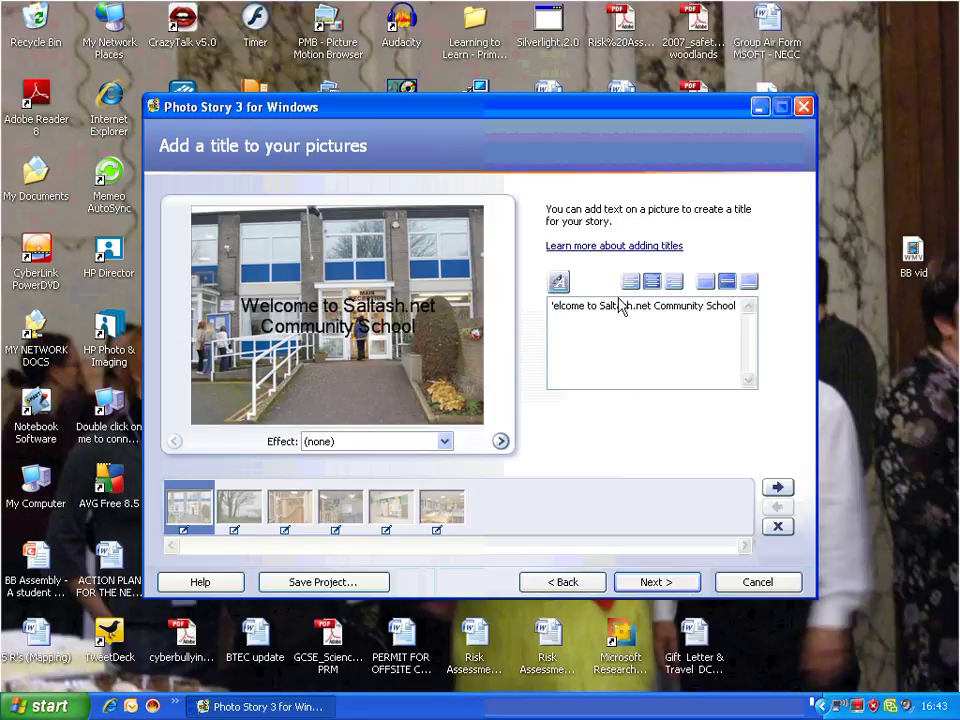
Make the title white, bold, size 28, and push it down one line.
{"action": "left_click", "coordinate": [558, 281]}
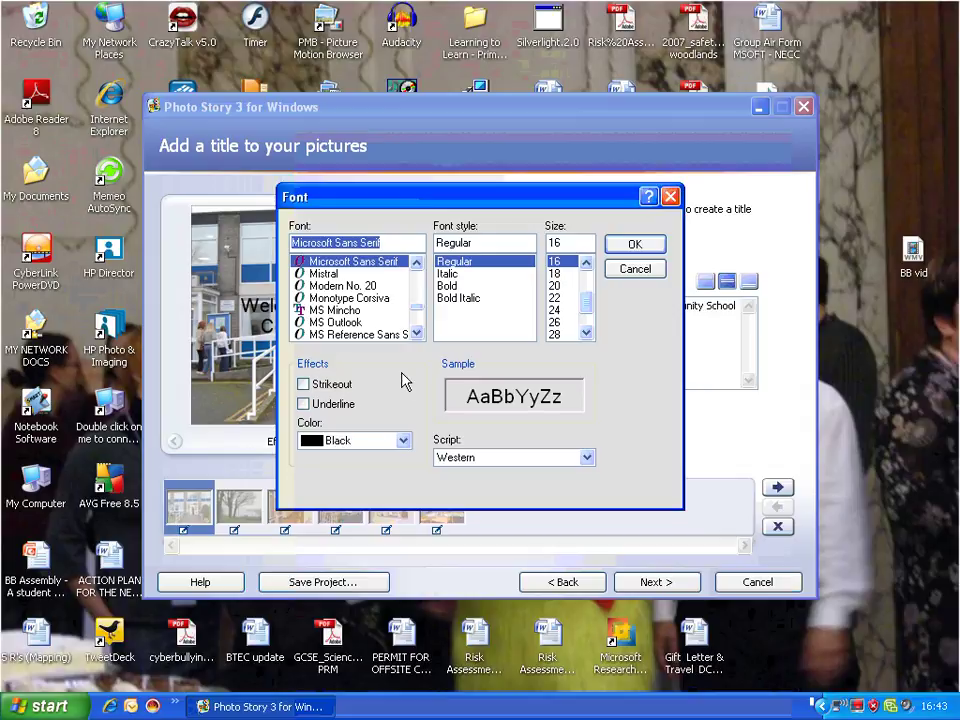
{"action": "left_click", "coordinate": [401, 441]}
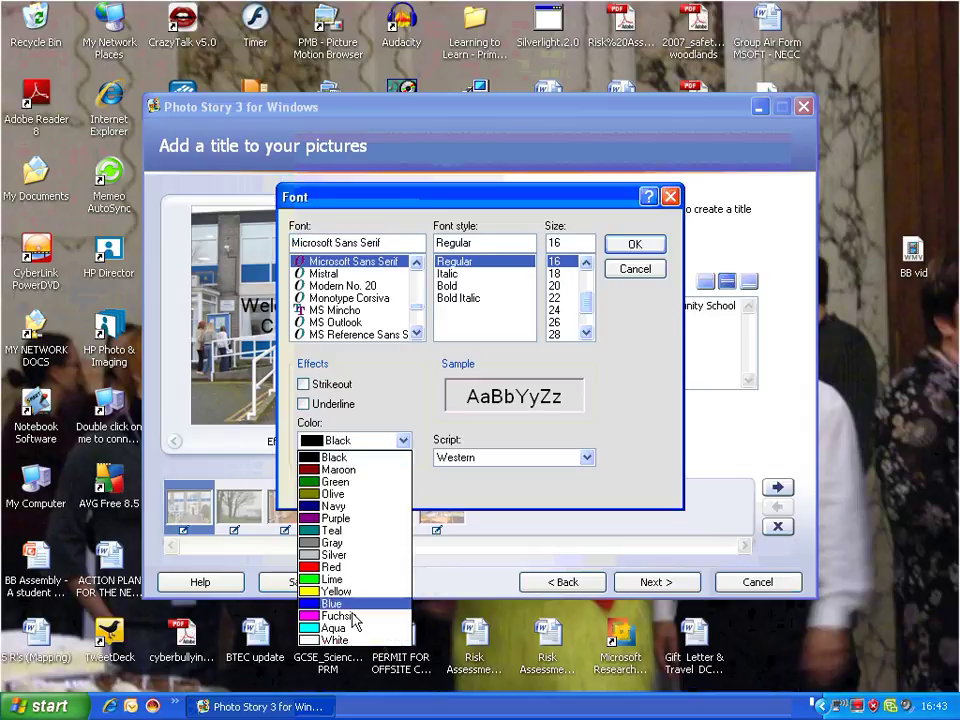
{"action": "left_click", "coordinate": [336, 640]}
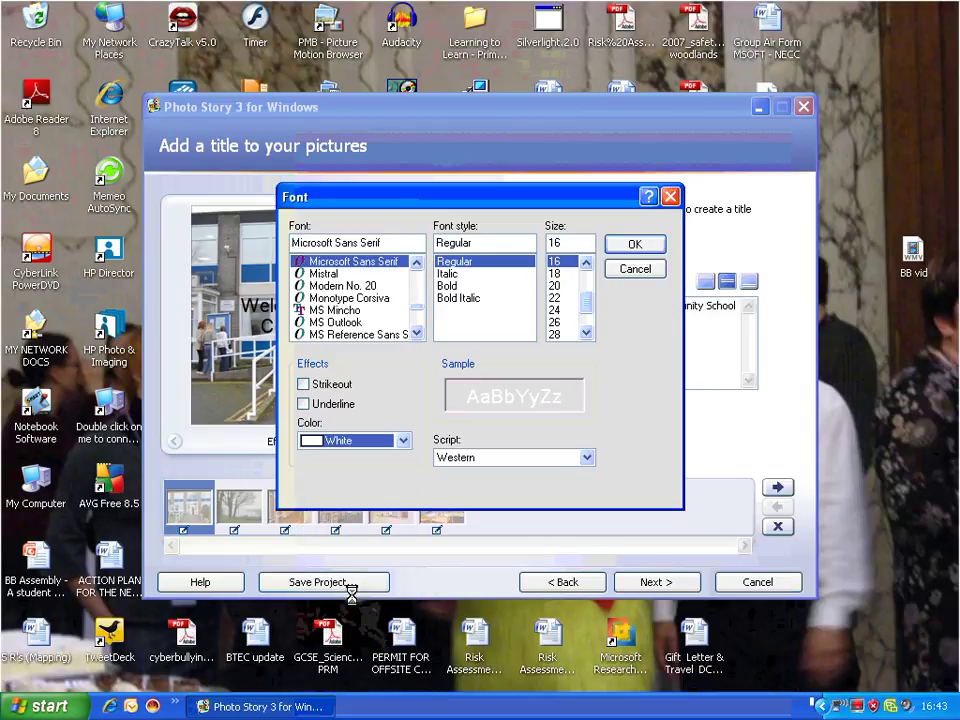
{"action": "left_click", "coordinate": [452, 286]}
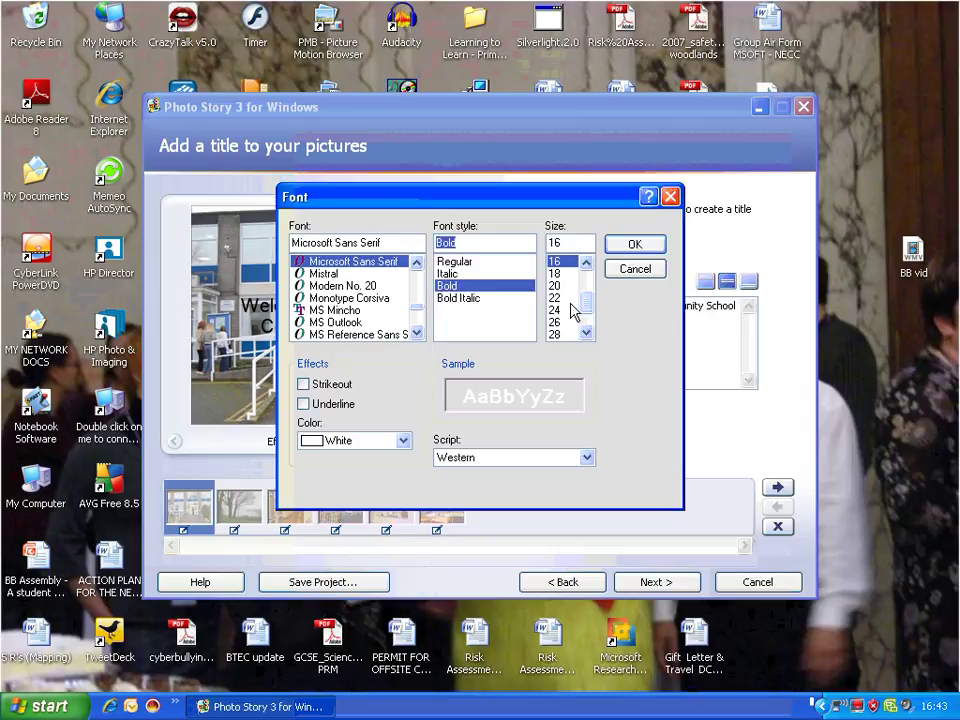
{"action": "left_click", "coordinate": [556, 334]}
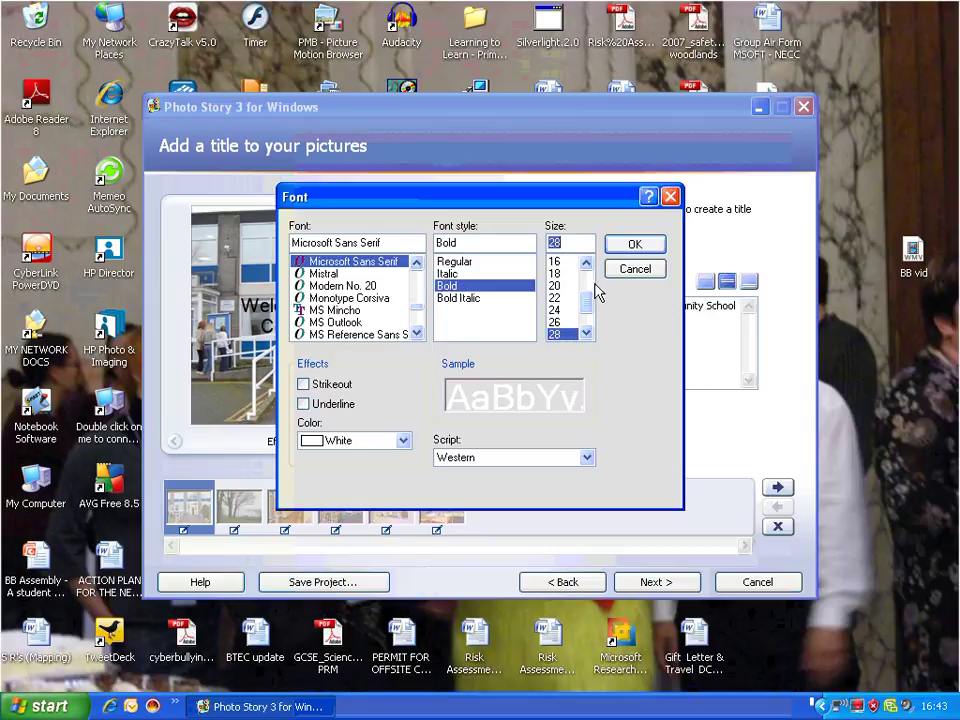
{"action": "left_click", "coordinate": [634, 246]}
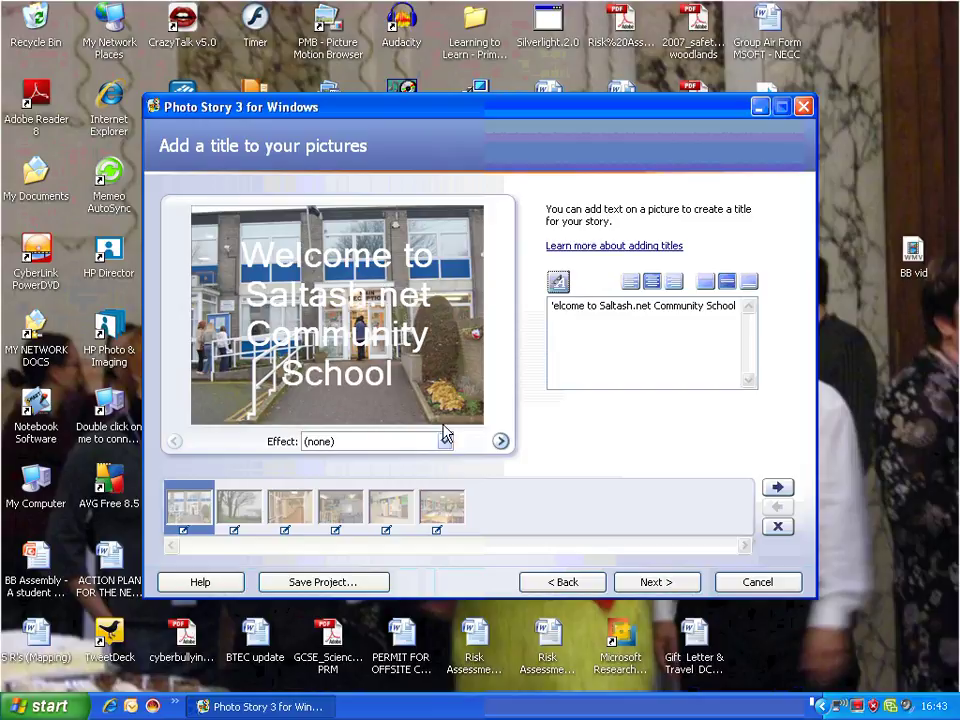
{"action": "left_click", "coordinate": [550, 308]}
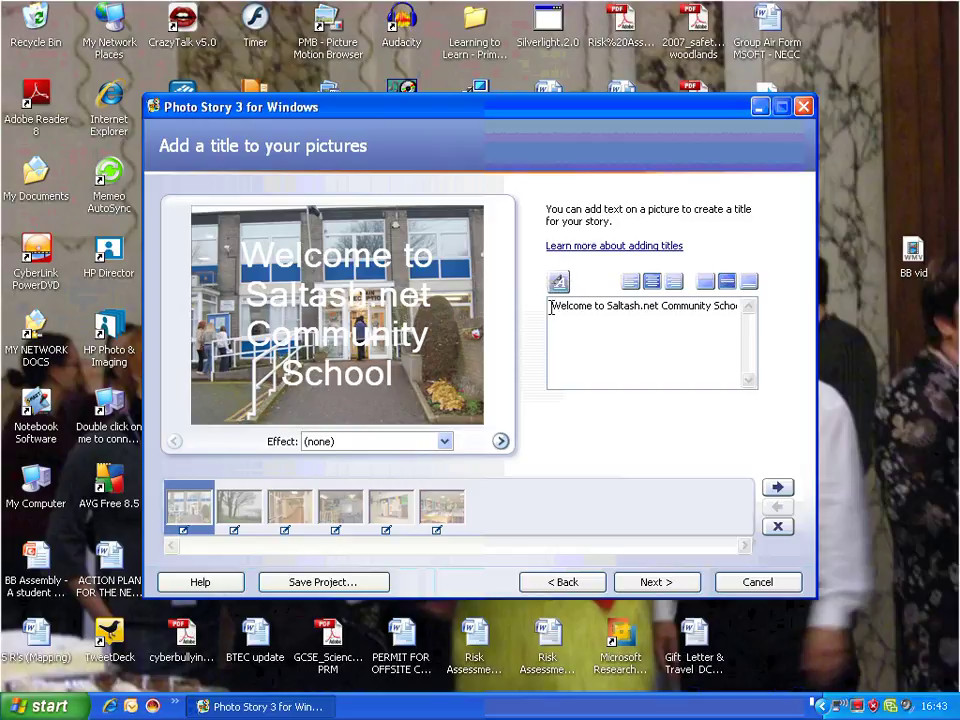
{"action": "key", "text": "Return"}
{"action": "key", "text": "Return"}
{"action": "key", "text": "Return"}
{"action": "key", "text": "Return"}
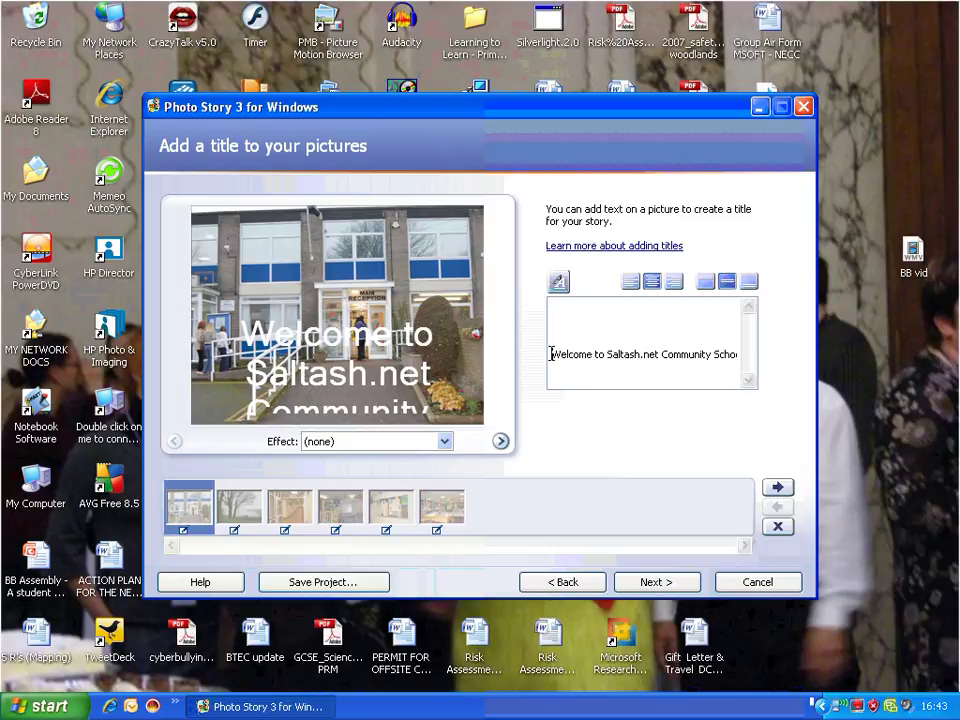
Shrink the title to 18 point and move it further down the picture.
{"action": "left_click_drag", "start_coordinate": [551, 354], "coordinate": [748, 349]}
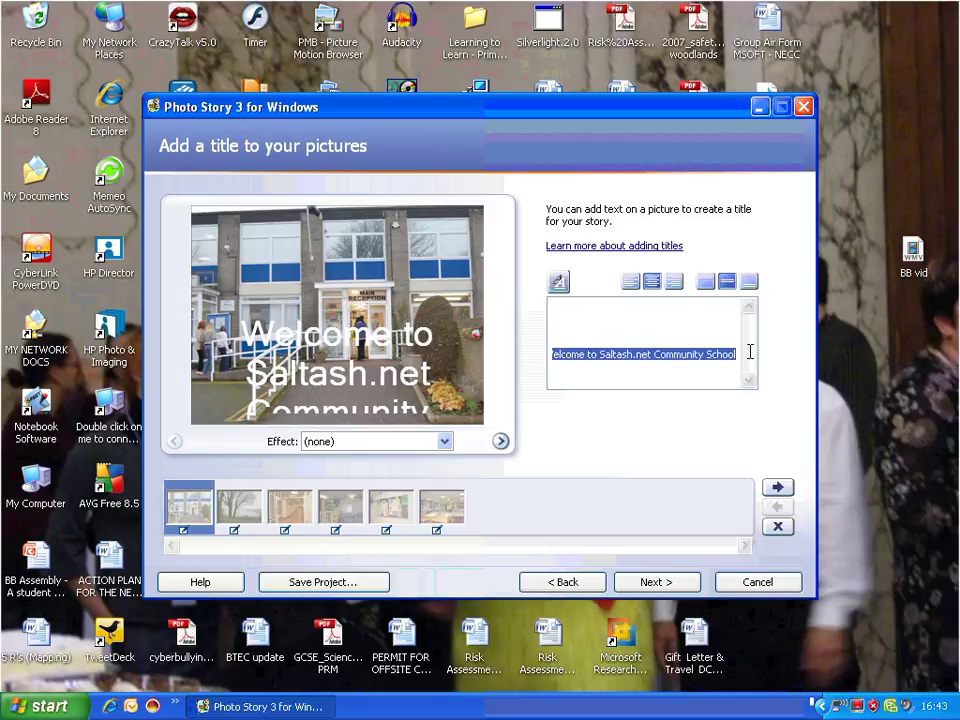
{"action": "left_click", "coordinate": [558, 283]}
{"action": "scroll", "coordinate": [564, 287], "scroll_direction": "up", "scroll_amount": 2}
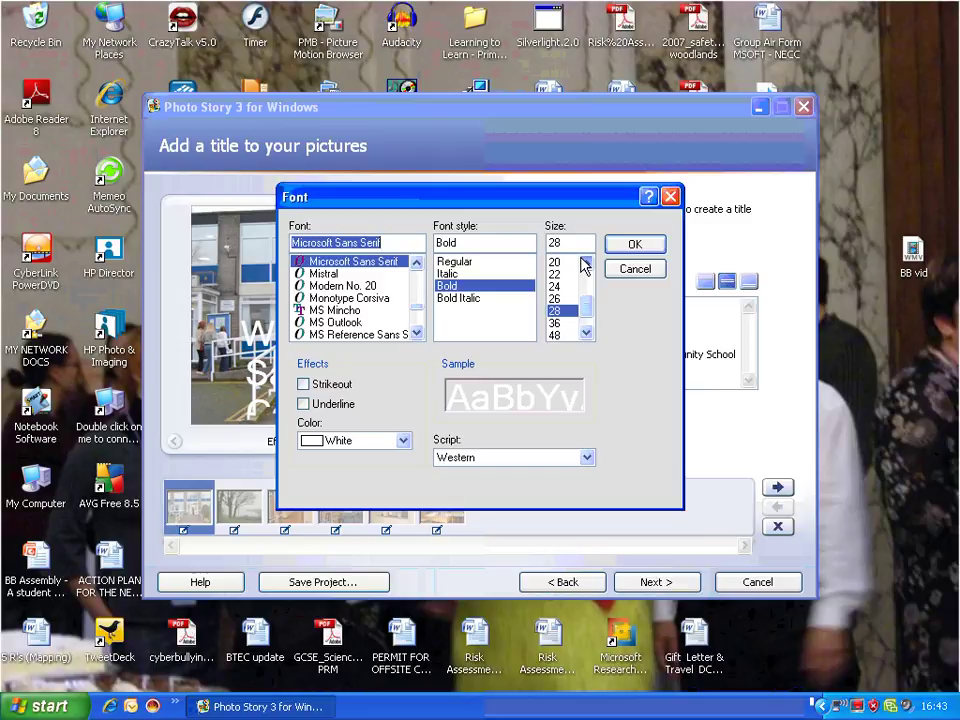
{"action": "left_click", "coordinate": [556, 274]}
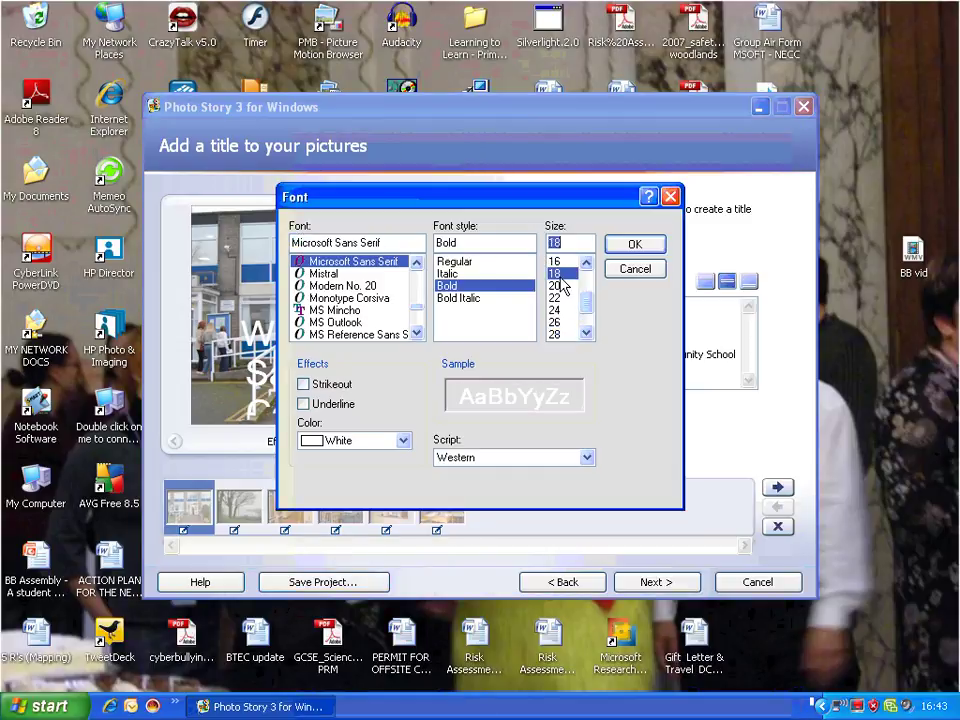
{"action": "left_click", "coordinate": [635, 246]}
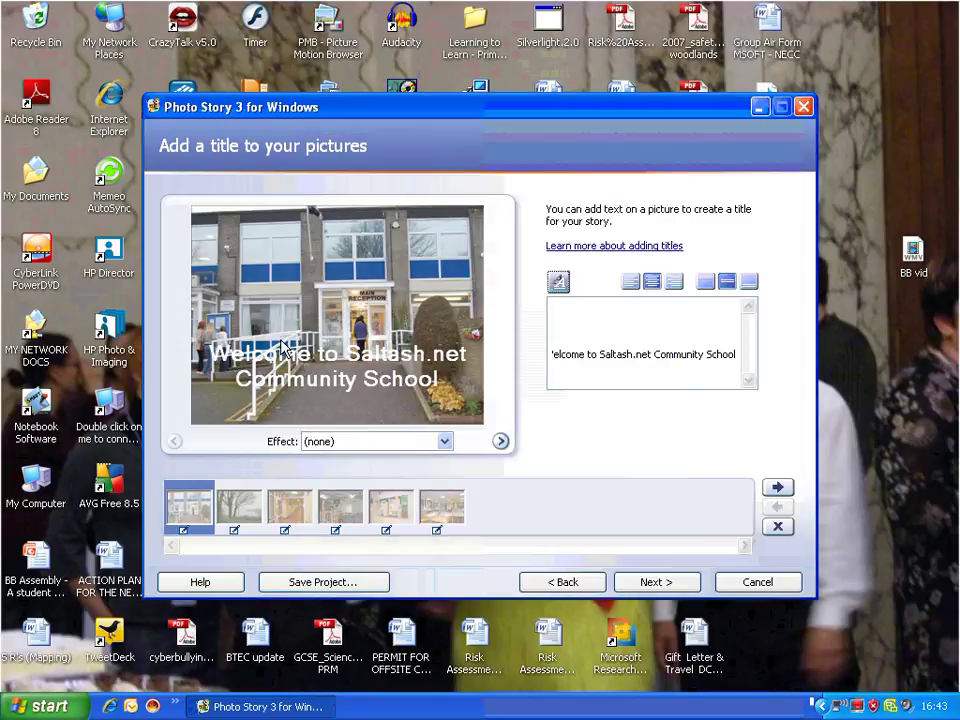
{"action": "left_click", "coordinate": [550, 354]}
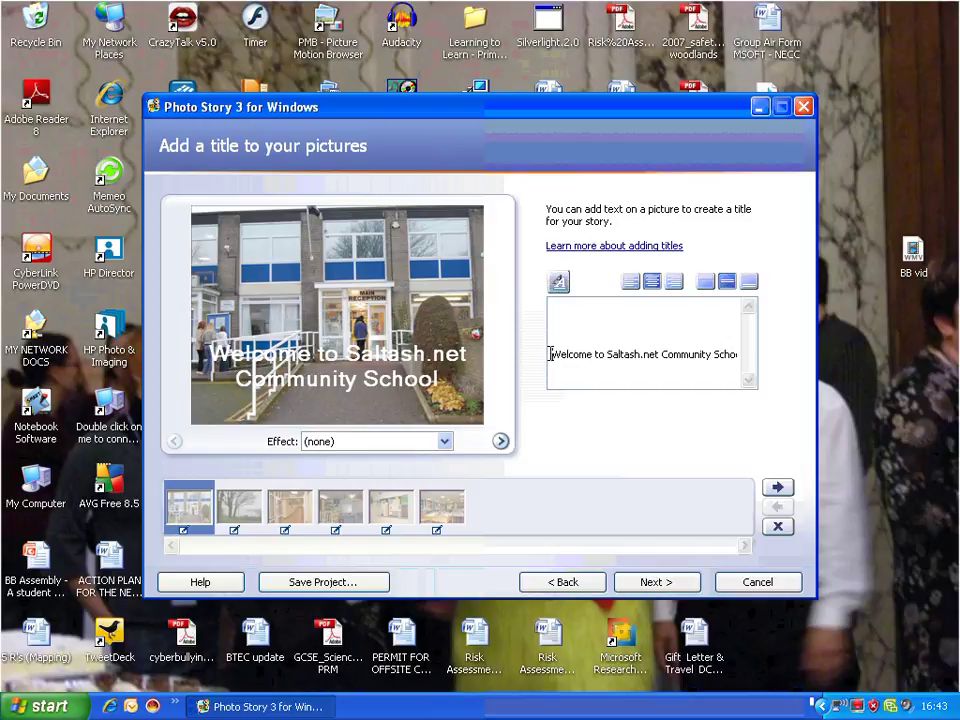
{"action": "key", "text": "Return"}
{"action": "key", "text": "Return"}
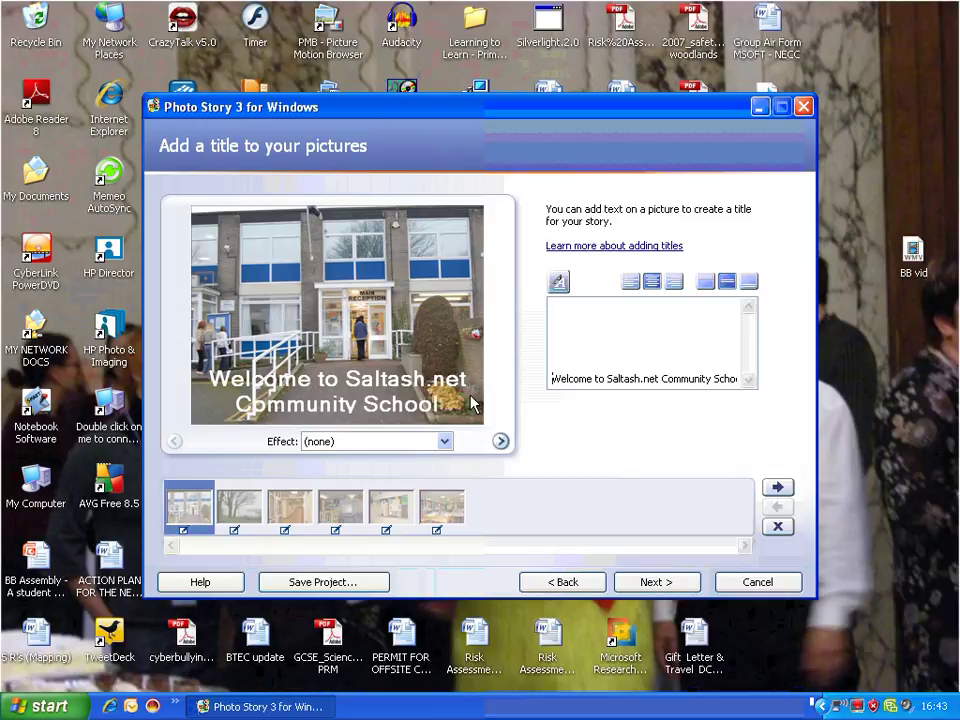
{"action": "left_click", "coordinate": [444, 443]}
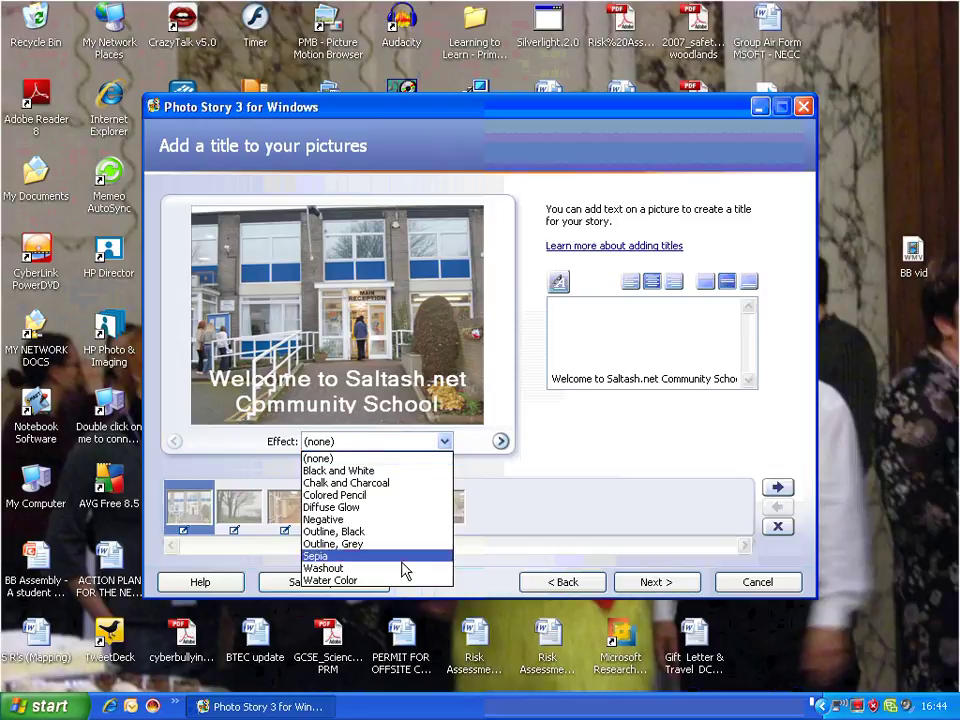
Apply the Black and White effect to the first picture, then review the other five photos.
{"action": "left_click", "coordinate": [406, 470]}
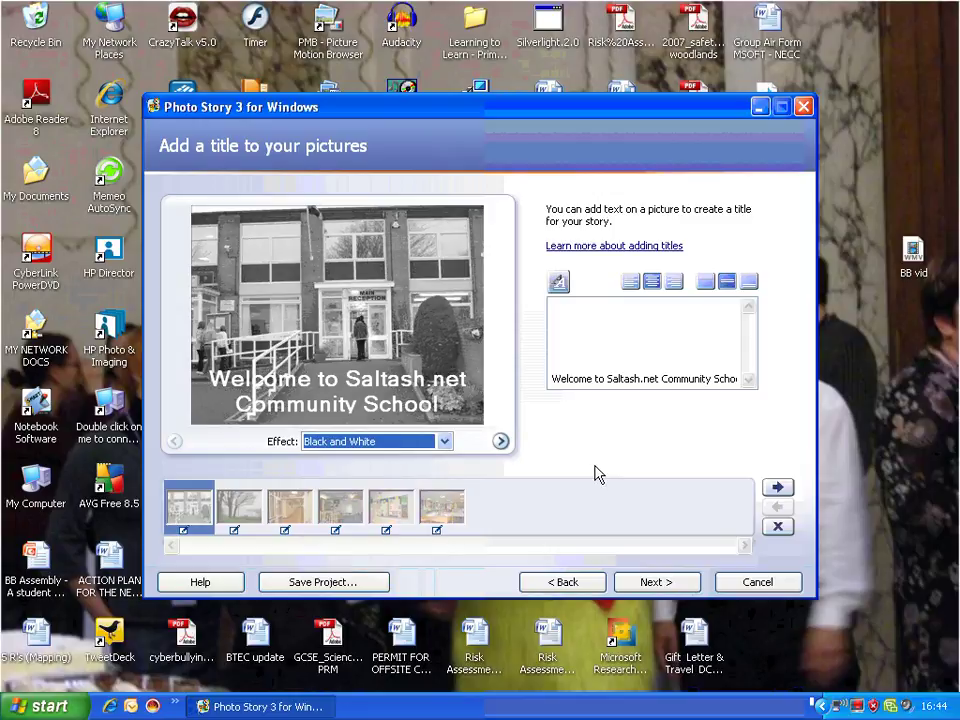
{"action": "left_click", "coordinate": [237, 507]}
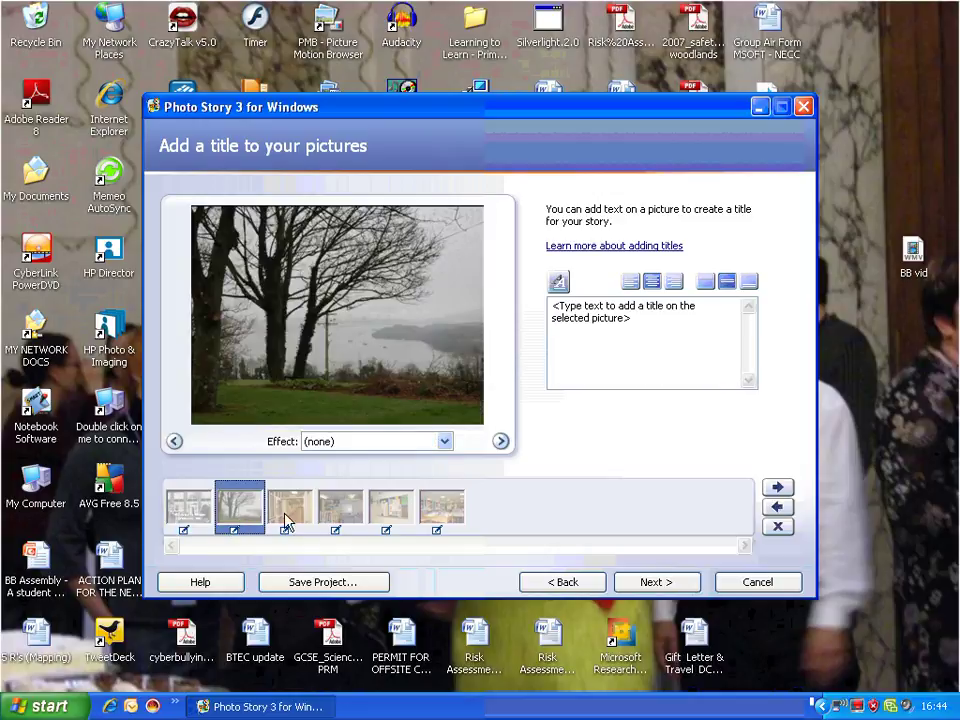
{"action": "left_click", "coordinate": [446, 442]}
{"action": "left_click", "coordinate": [447, 444]}
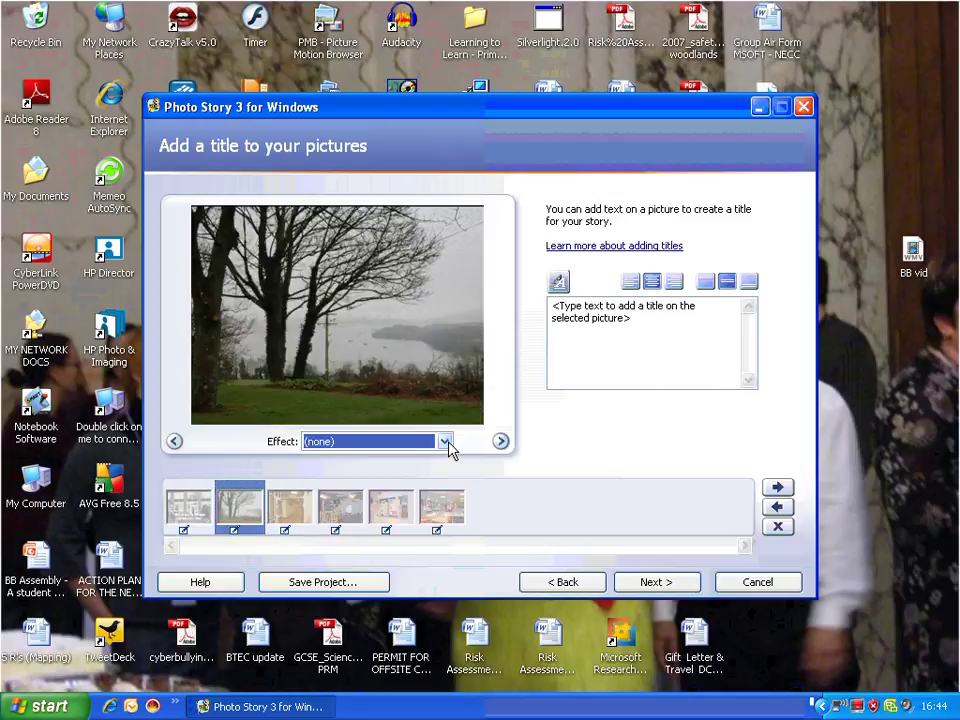
{"action": "left_click", "coordinate": [291, 507]}
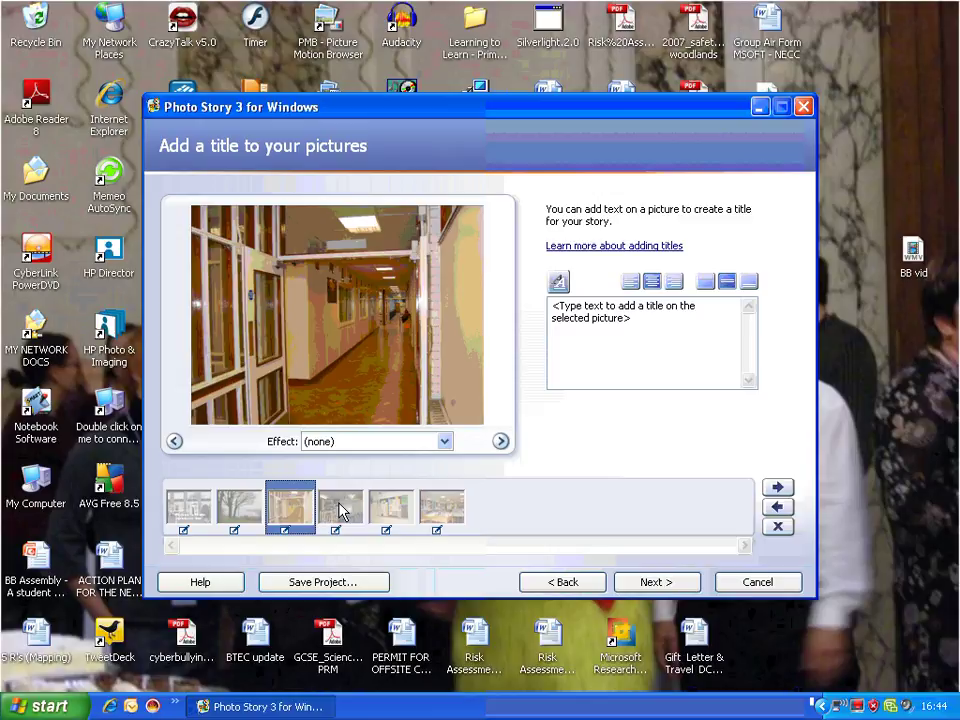
{"action": "left_click", "coordinate": [340, 510]}
{"action": "left_click", "coordinate": [388, 508]}
{"action": "left_click", "coordinate": [438, 508]}
{"action": "left_click", "coordinate": [243, 515]}
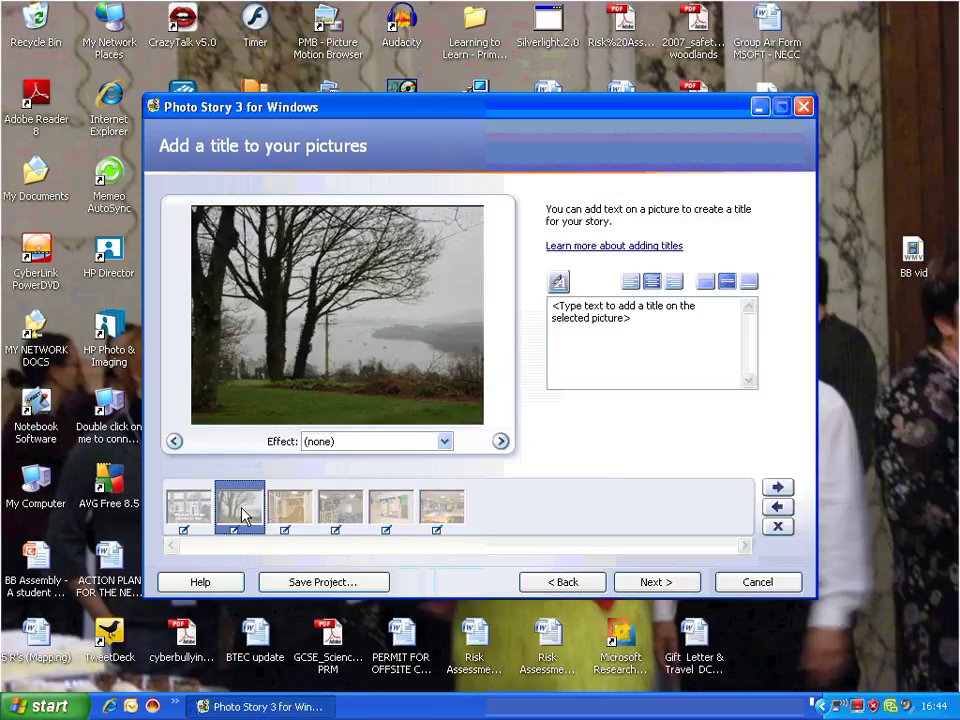
{"action": "left_click", "coordinate": [186, 507]}
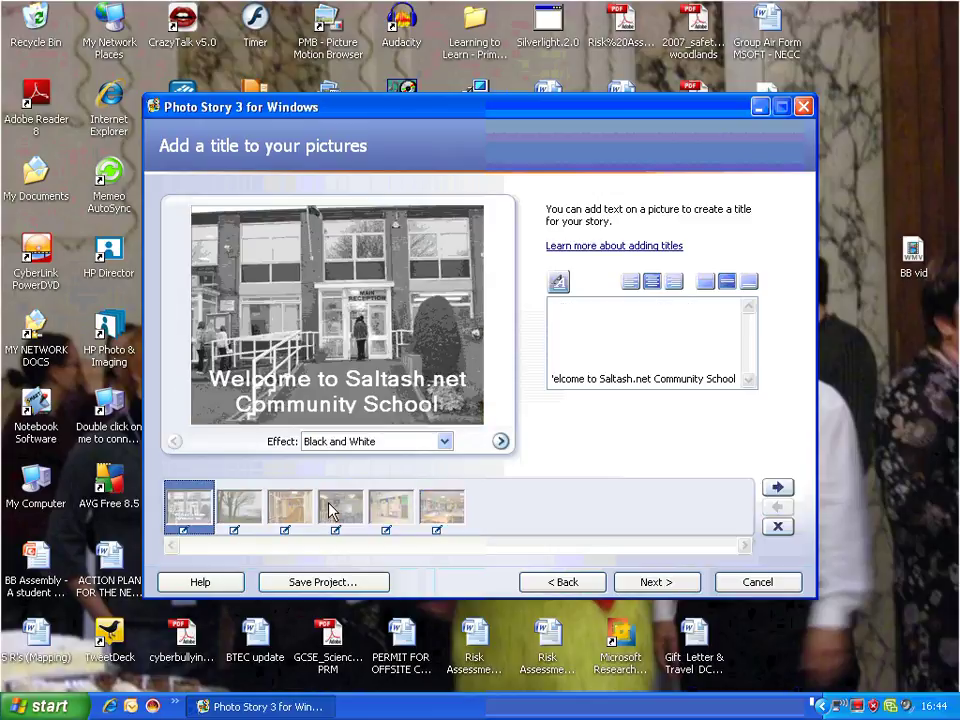
Move the tables classroom photo four places left to second, and the stools classroom photo to last.
{"action": "left_click", "coordinate": [452, 520]}
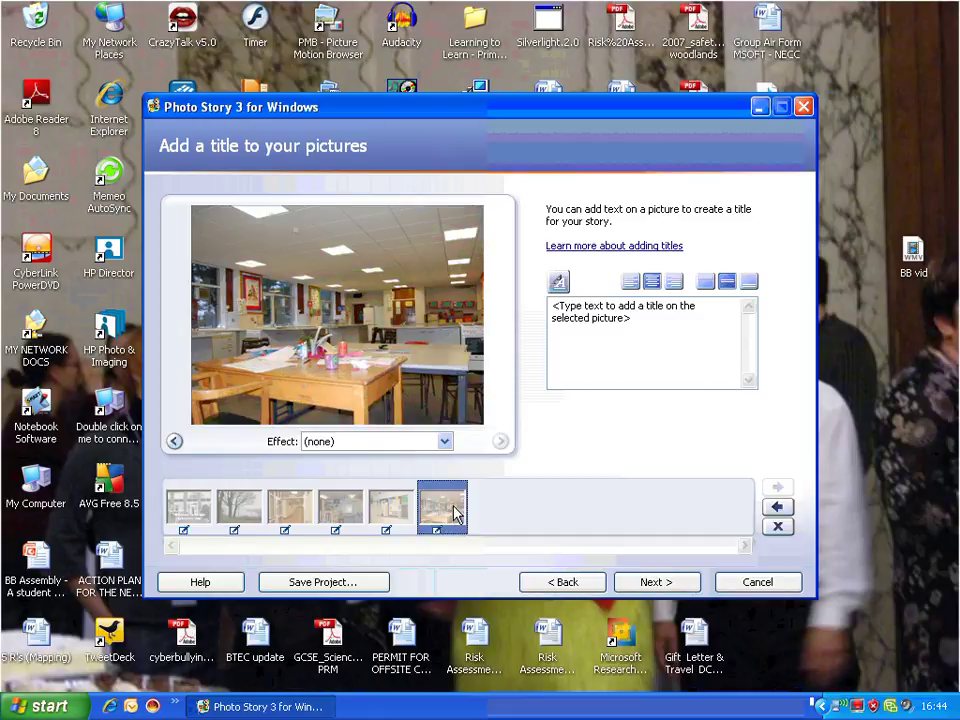
{"action": "left_click", "coordinate": [786, 511]}
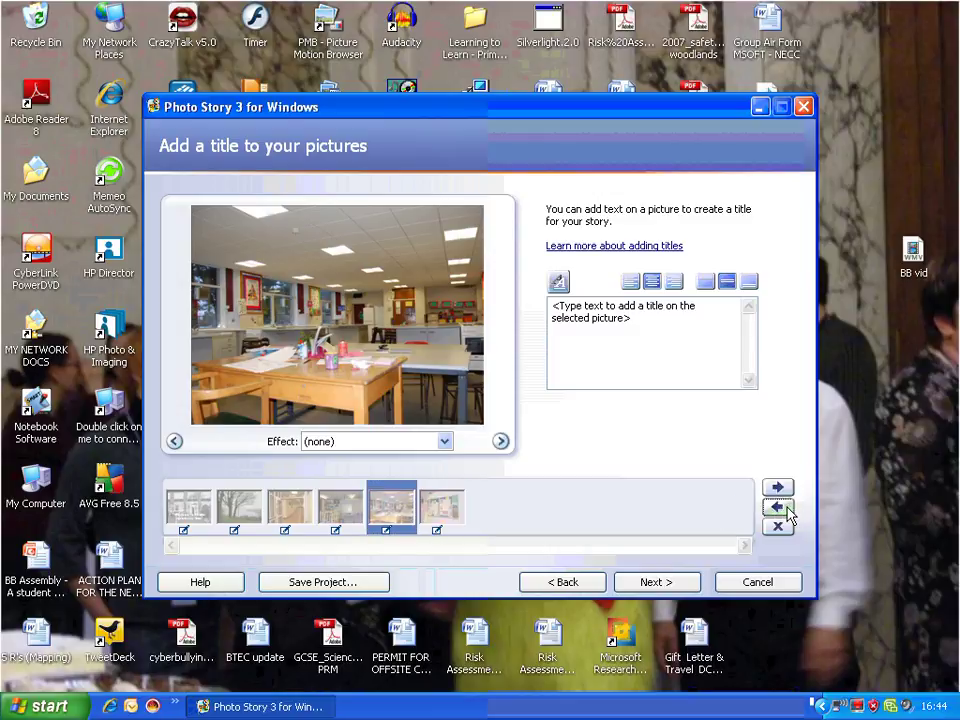
{"action": "left_click", "coordinate": [787, 512]}
{"action": "left_click", "coordinate": [788, 513]}
{"action": "left_click", "coordinate": [788, 513]}
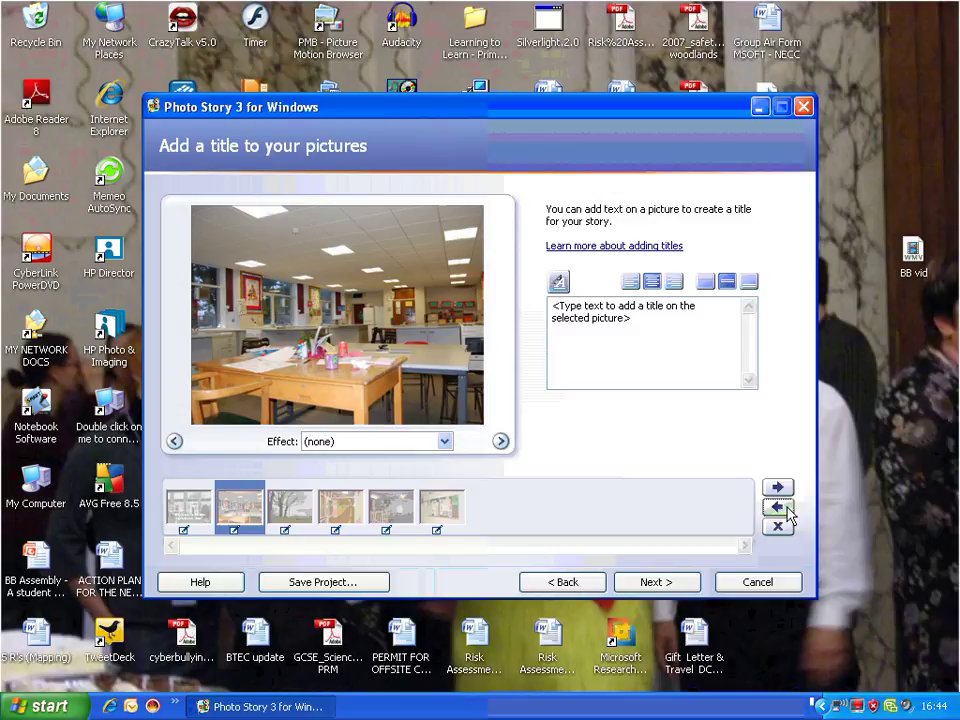
{"action": "left_click", "coordinate": [404, 505]}
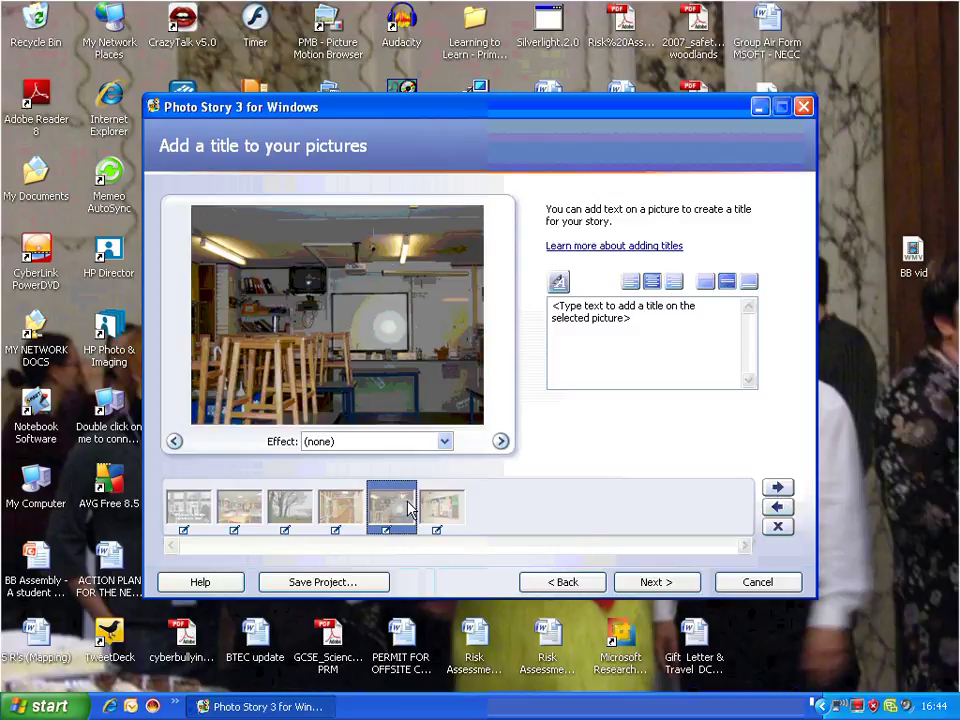
{"action": "left_click", "coordinate": [781, 489]}
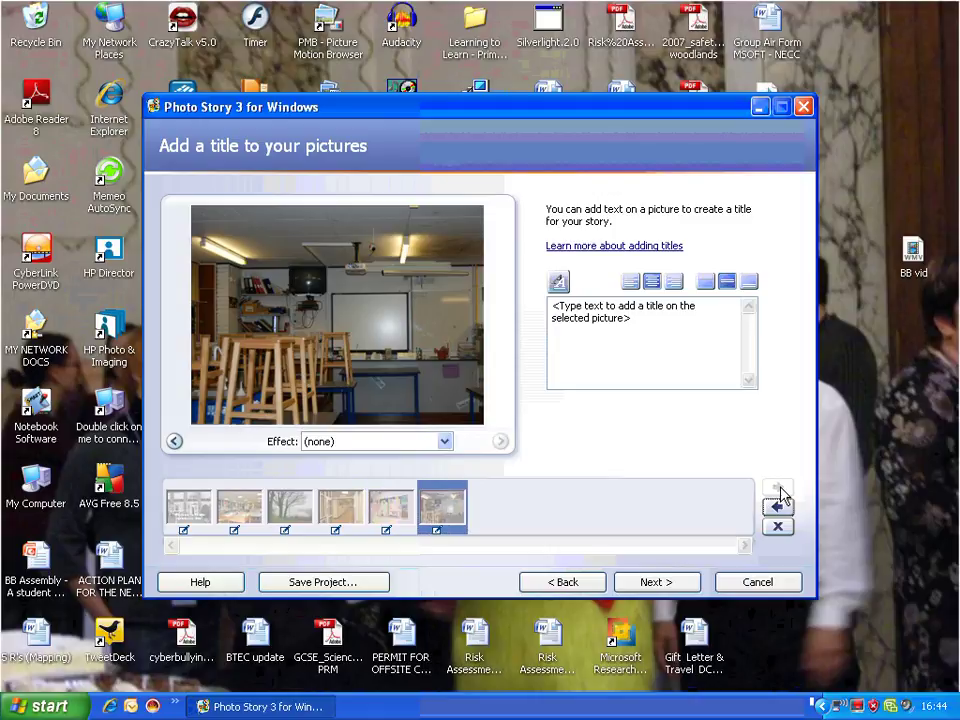
Open Customize Motion for the first picture and look through its transition options.
{"action": "left_click", "coordinate": [656, 582]}
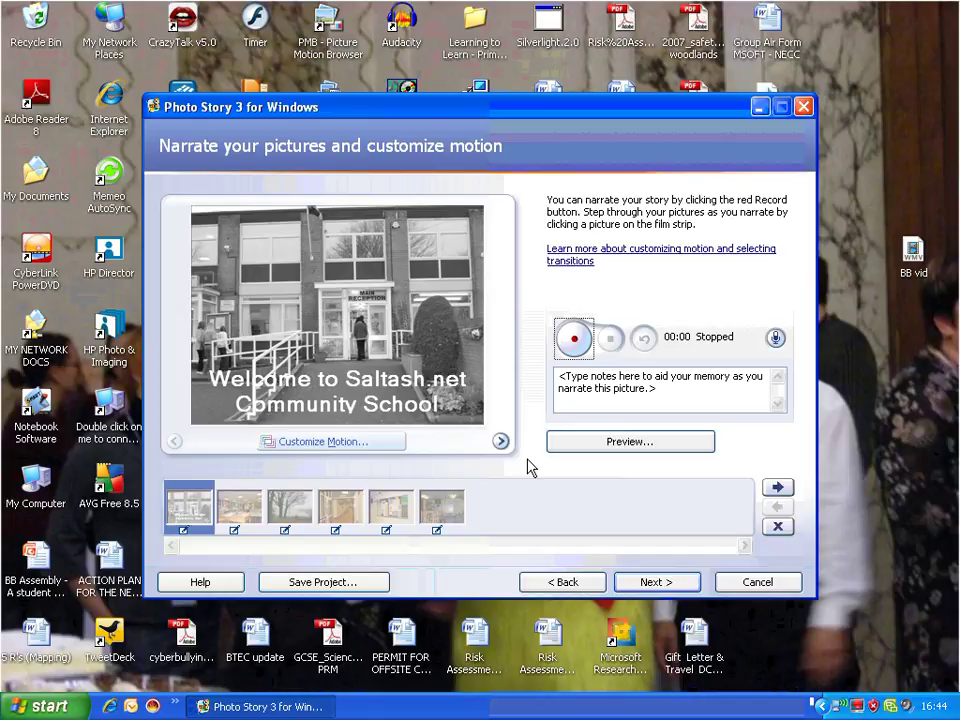
{"action": "left_click", "coordinate": [361, 447]}
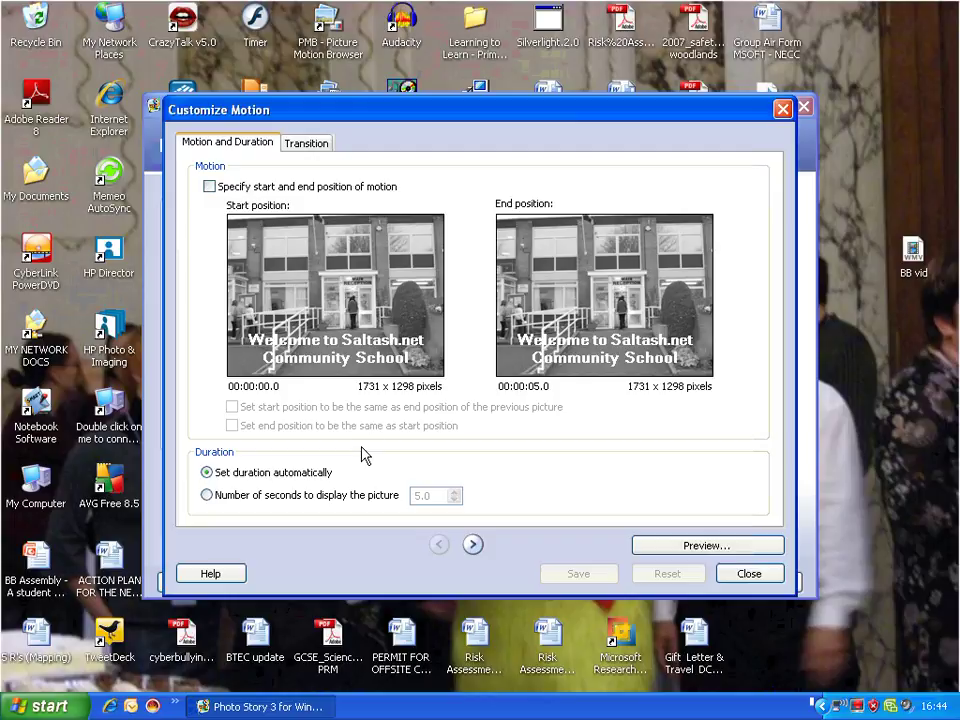
{"action": "left_click", "coordinate": [320, 145]}
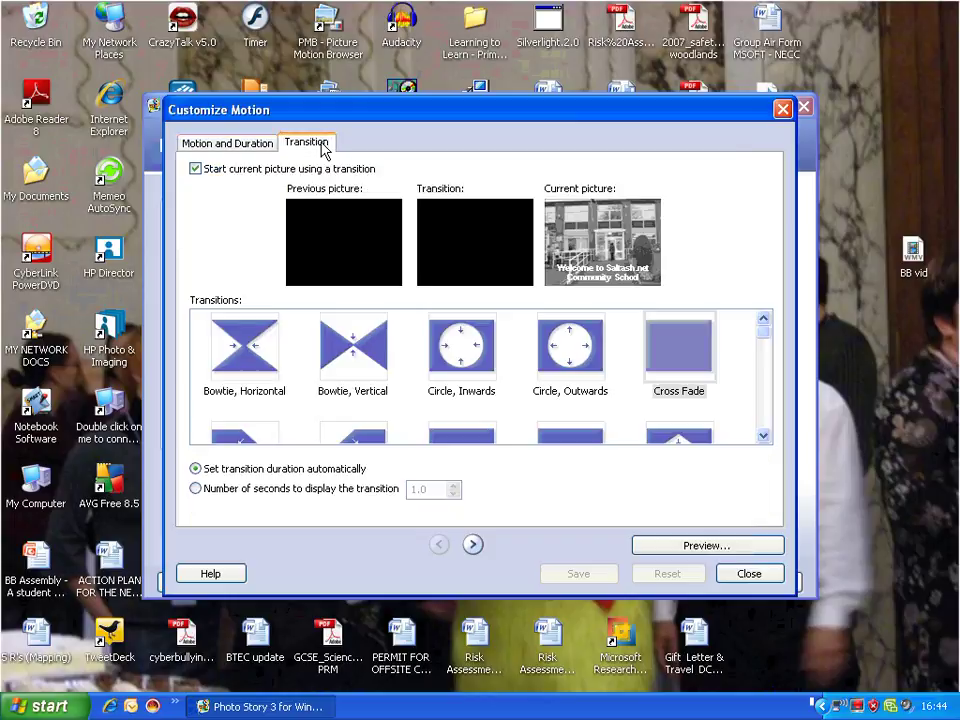
{"action": "left_click", "coordinate": [763, 436]}
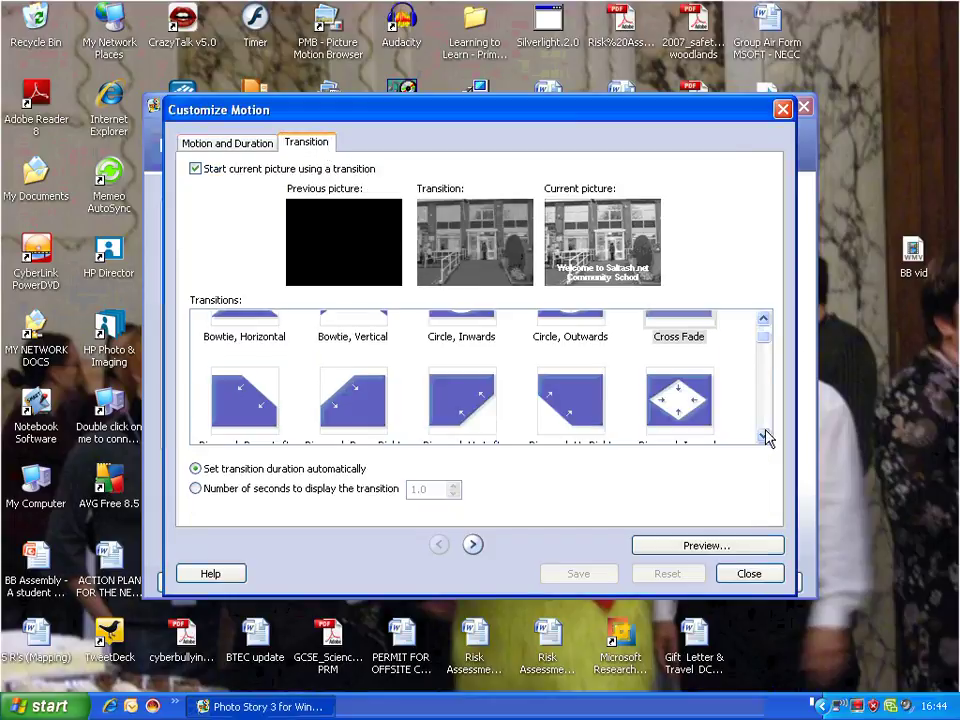
{"action": "left_click", "coordinate": [763, 436]}
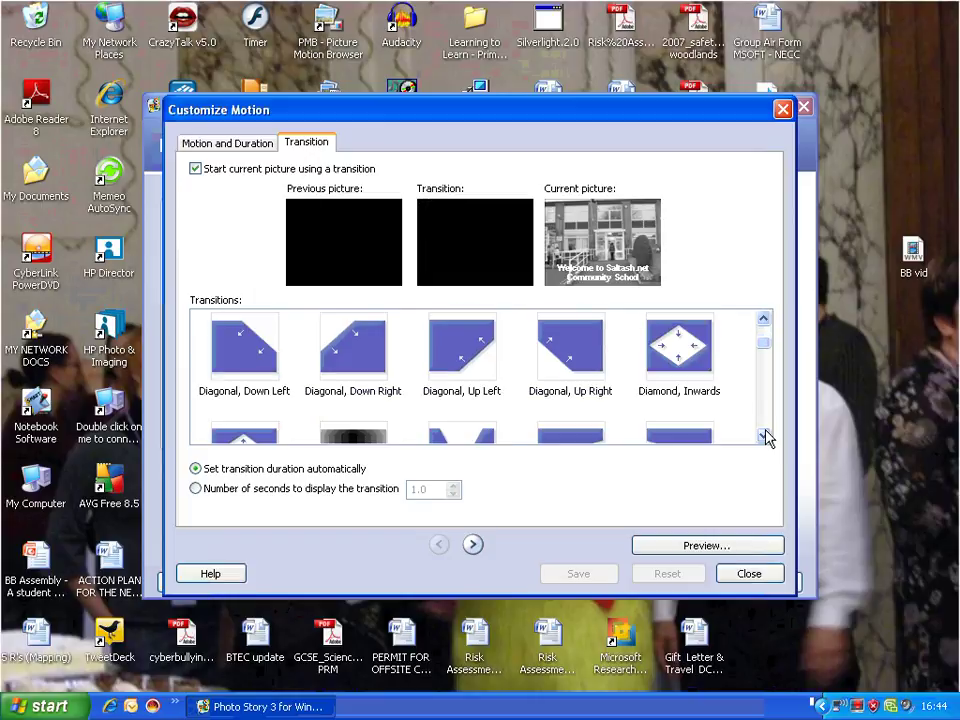
{"action": "left_click", "coordinate": [764, 436]}
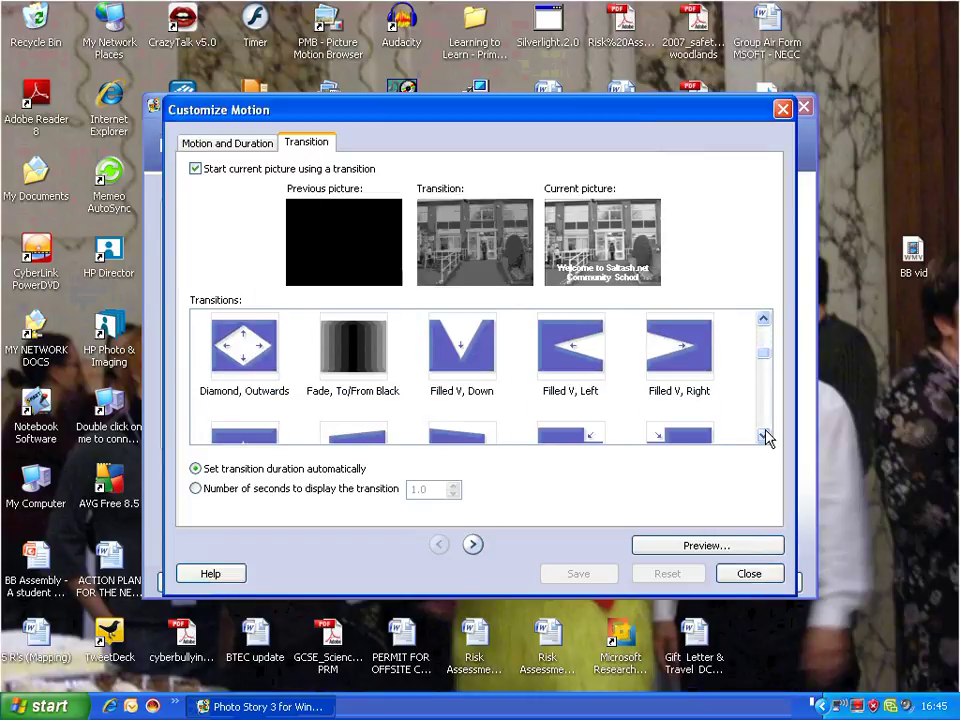
{"action": "left_click_drag", "start_coordinate": [763, 355], "coordinate": [762, 332]}
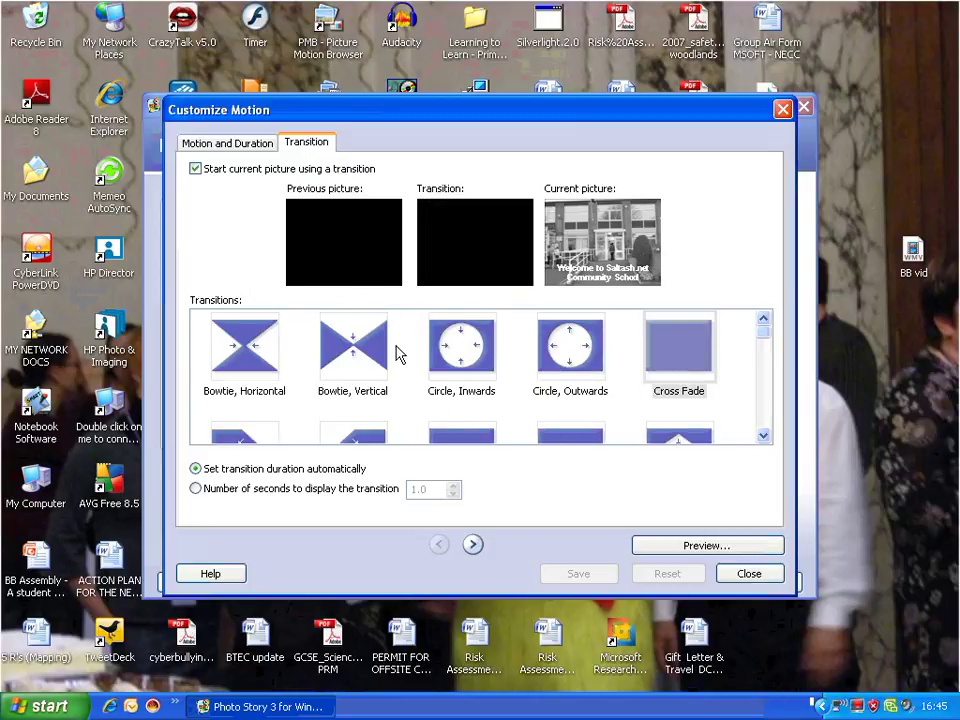
Set the first picture to display for a fixed 5.0 seconds and keep the change.
{"action": "left_click", "coordinate": [249, 146]}
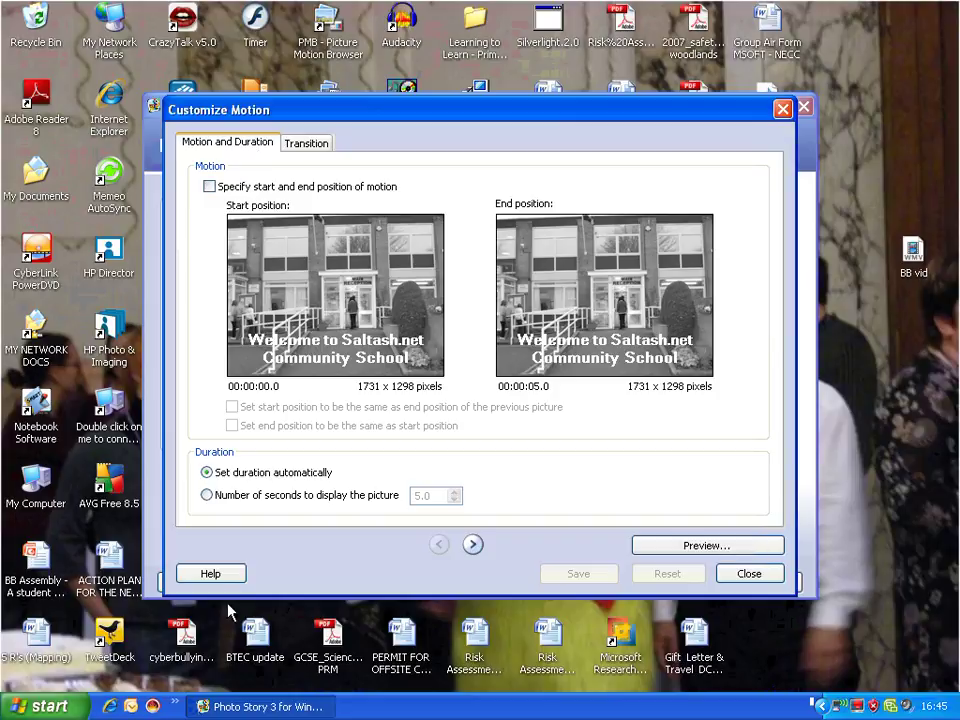
{"action": "left_click", "coordinate": [206, 497]}
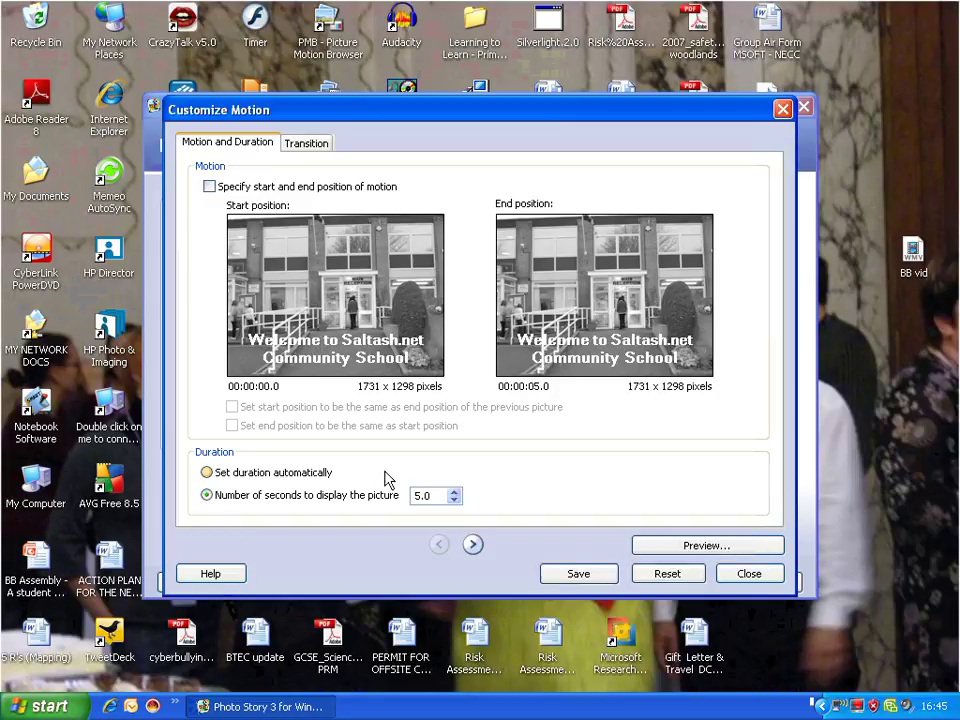
{"action": "left_click", "coordinate": [745, 576]}
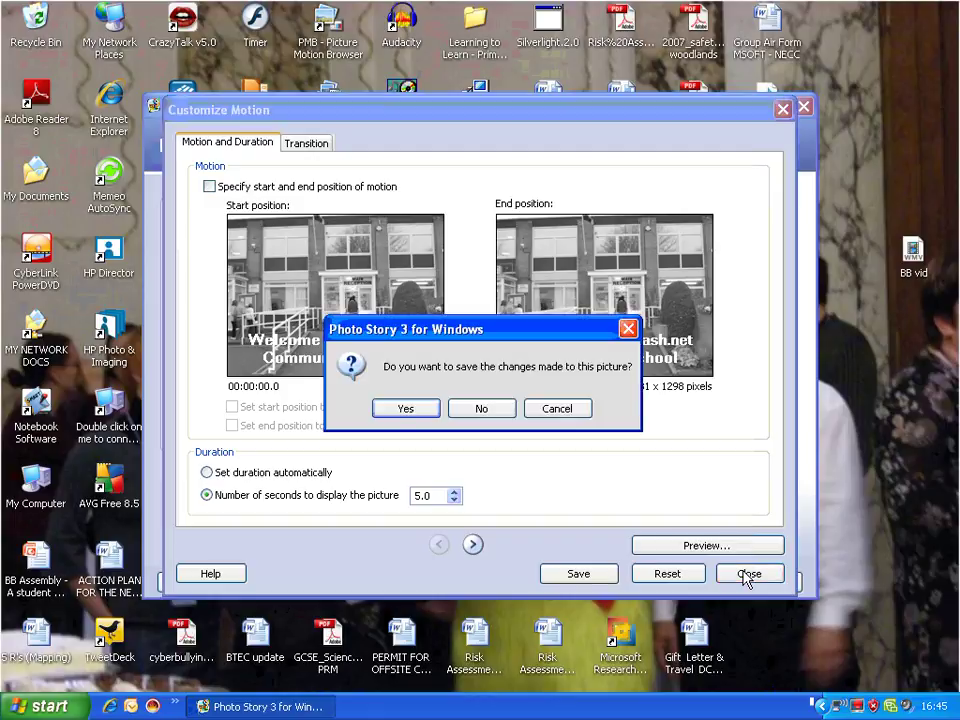
{"action": "left_click", "coordinate": [396, 409]}
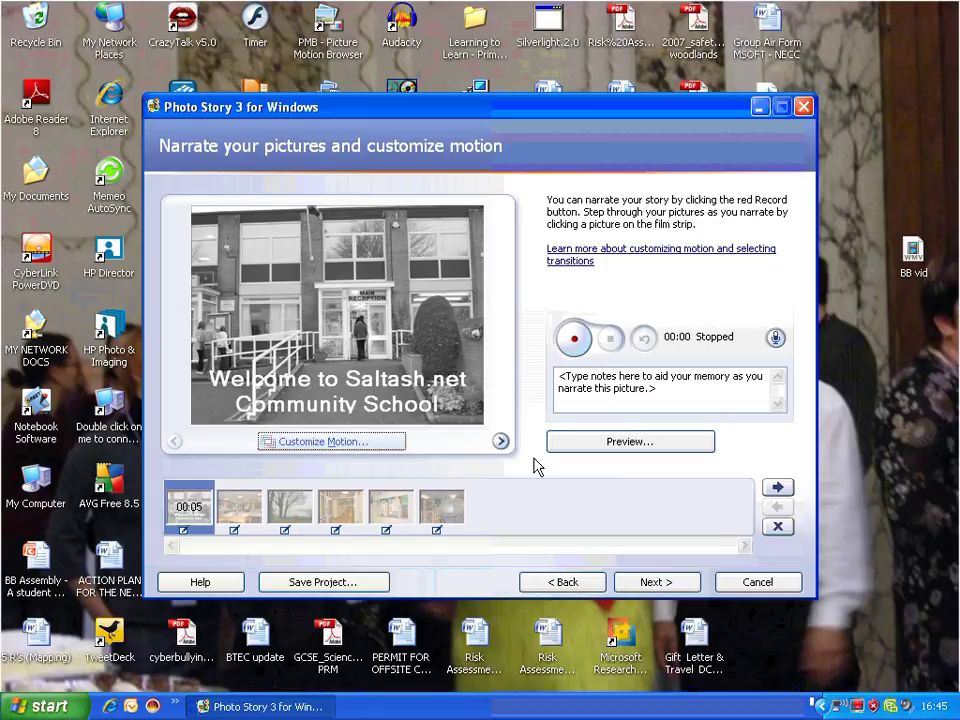
Add '39 Life On Mars_' from My Music as background music.
{"action": "left_click", "coordinate": [671, 583]}
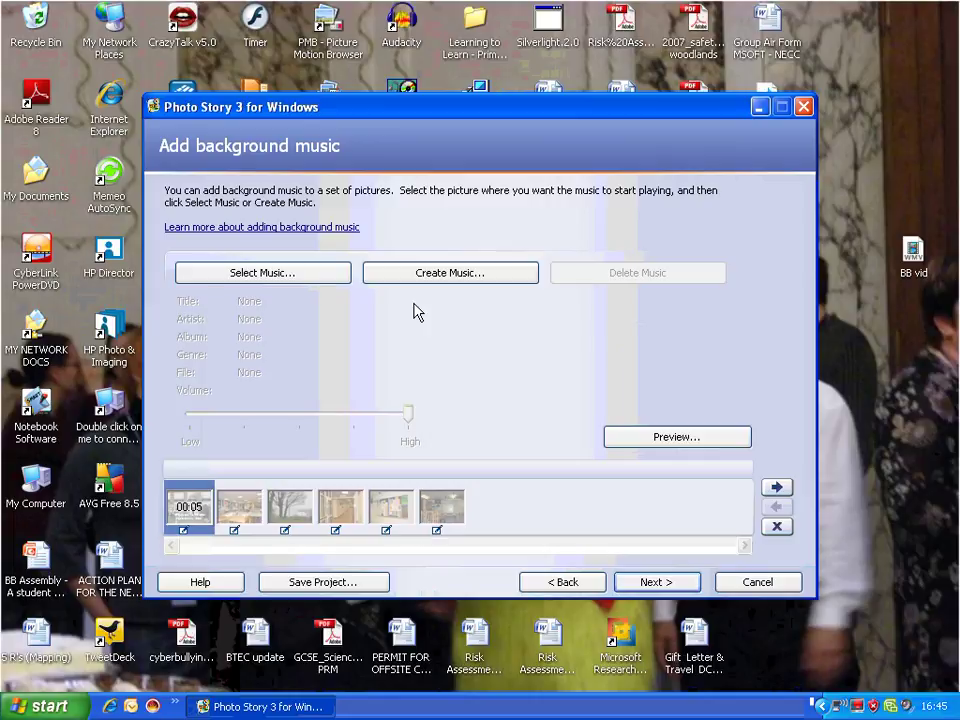
{"action": "left_click", "coordinate": [335, 276]}
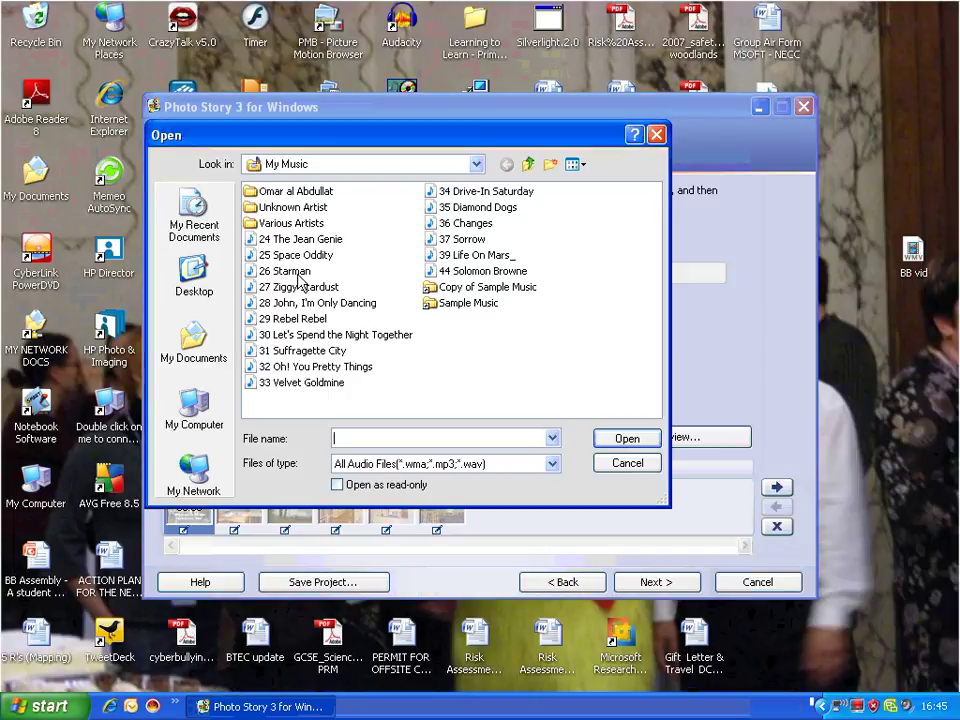
{"action": "left_click", "coordinate": [478, 258]}
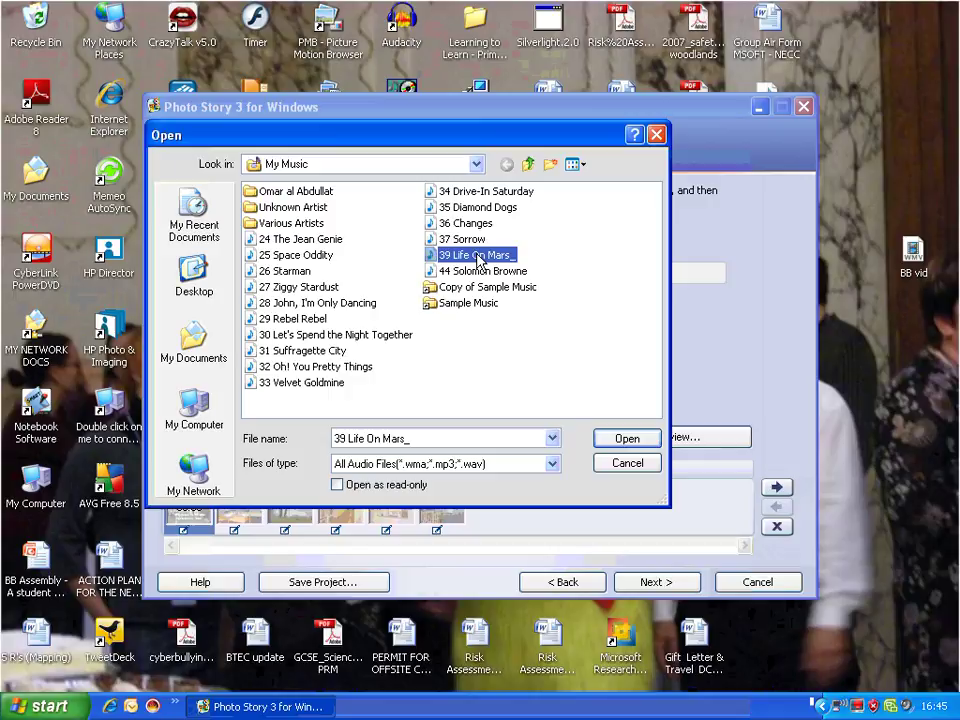
{"action": "left_click", "coordinate": [478, 257]}
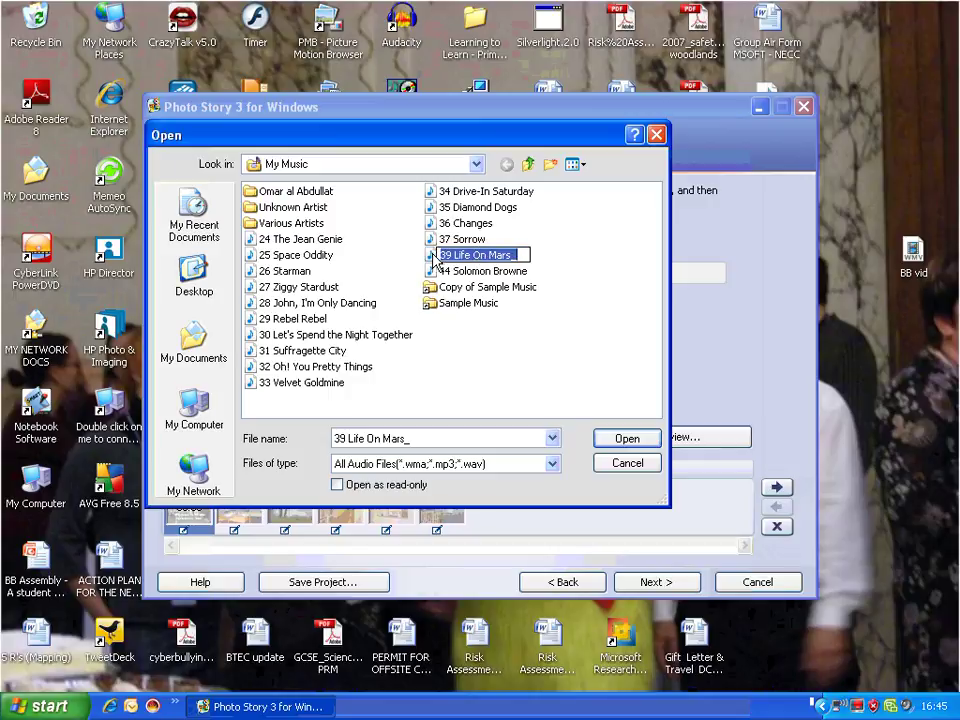
{"action": "key", "text": "Escape"}
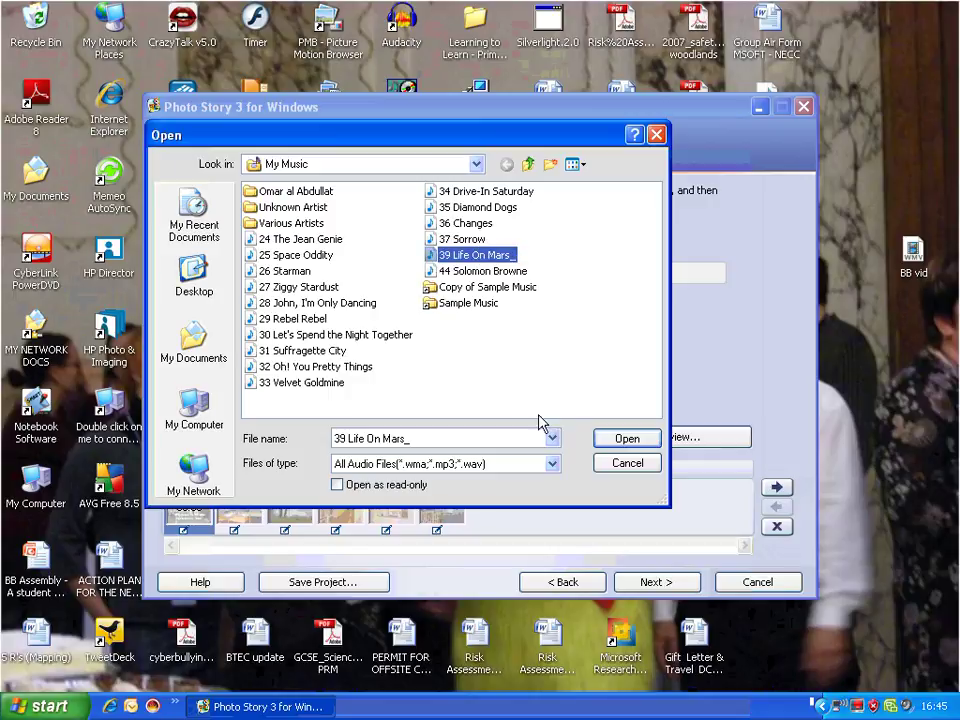
{"action": "left_click", "coordinate": [628, 442]}
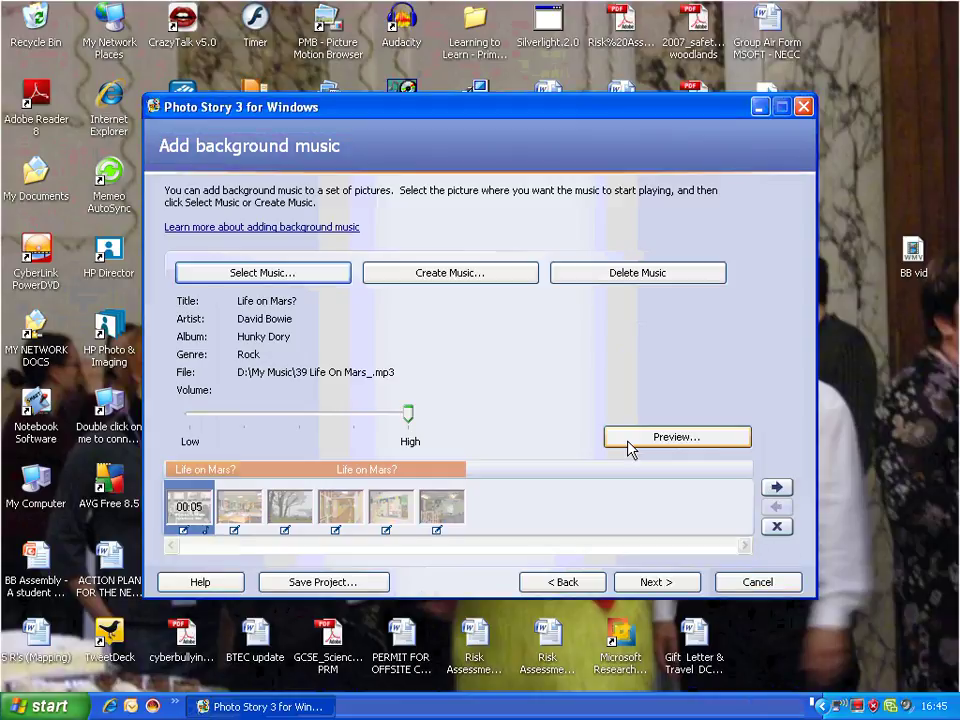
Preview the story with its background music, then stop and close the preview.
{"action": "left_click", "coordinate": [654, 440]}
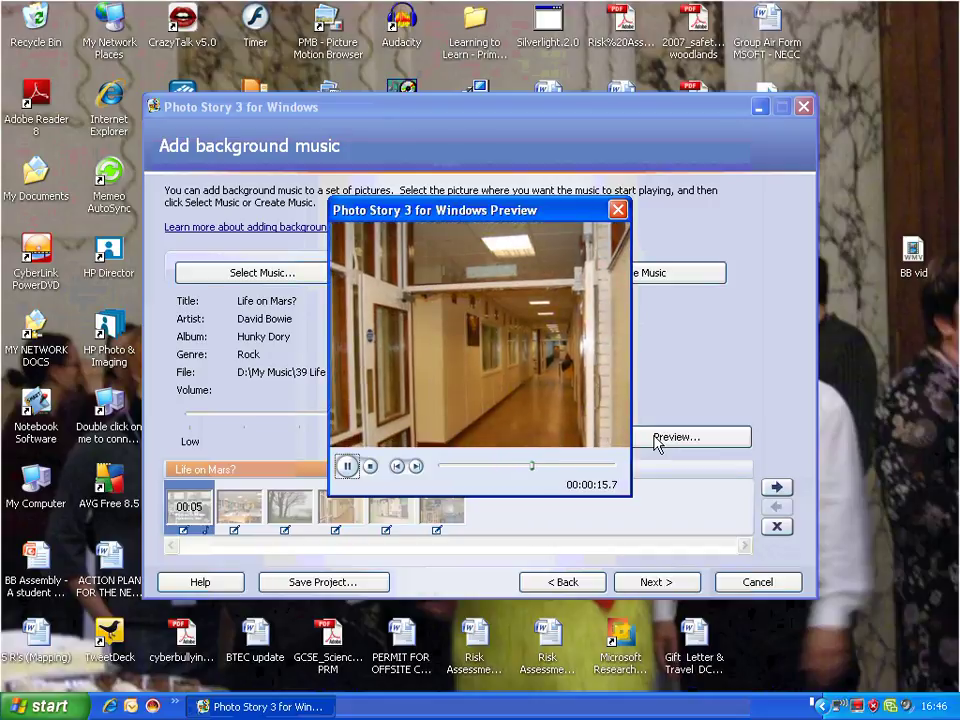
{"action": "left_click", "coordinate": [371, 468]}
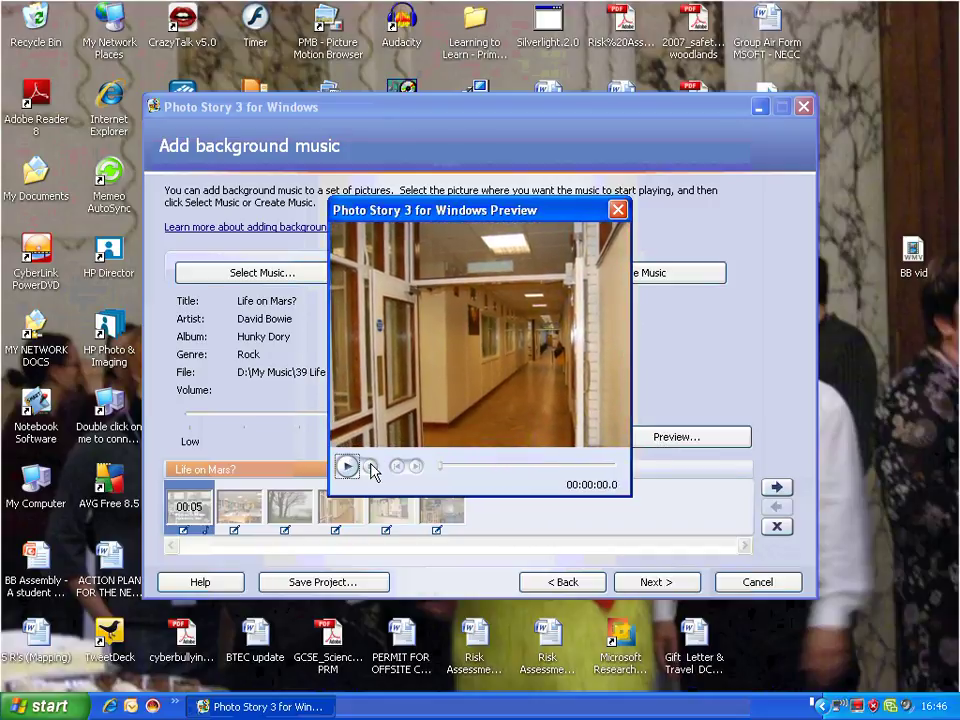
{"action": "left_click", "coordinate": [619, 211]}
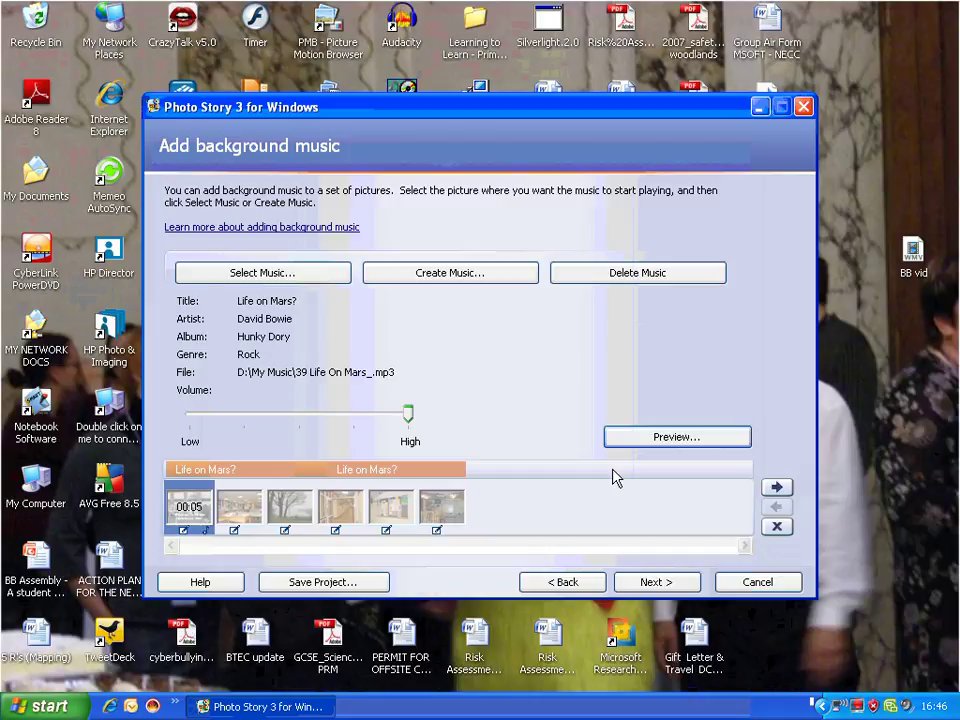
{"action": "left_click", "coordinate": [650, 582]}
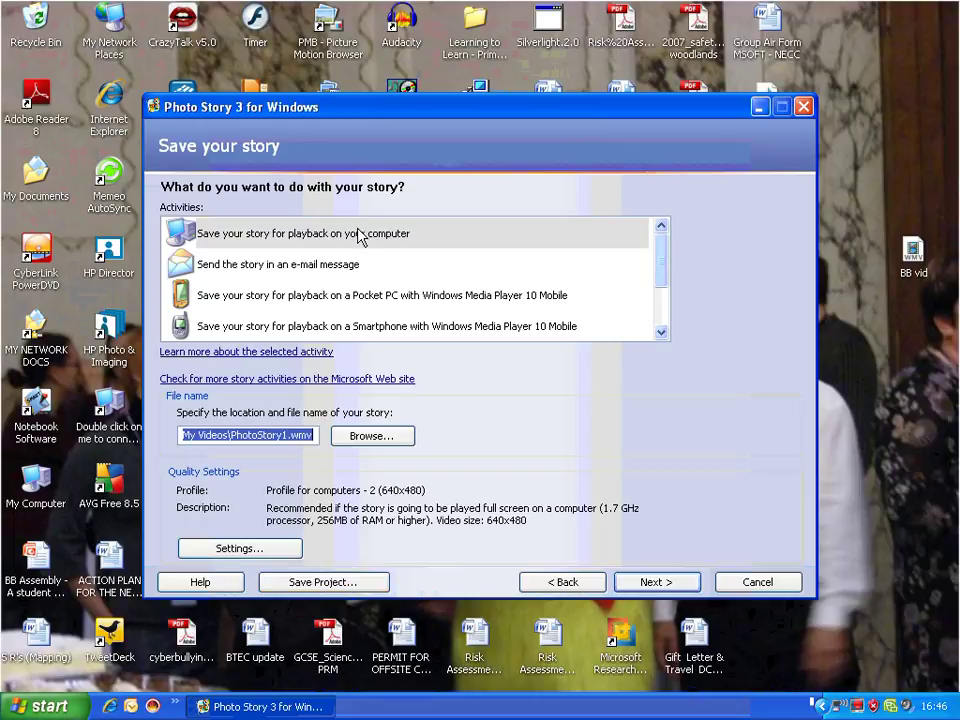
Build the story as My Videos\PhotoStory1.wmv for computer playback at 640x480.
{"action": "left_click", "coordinate": [689, 588]}
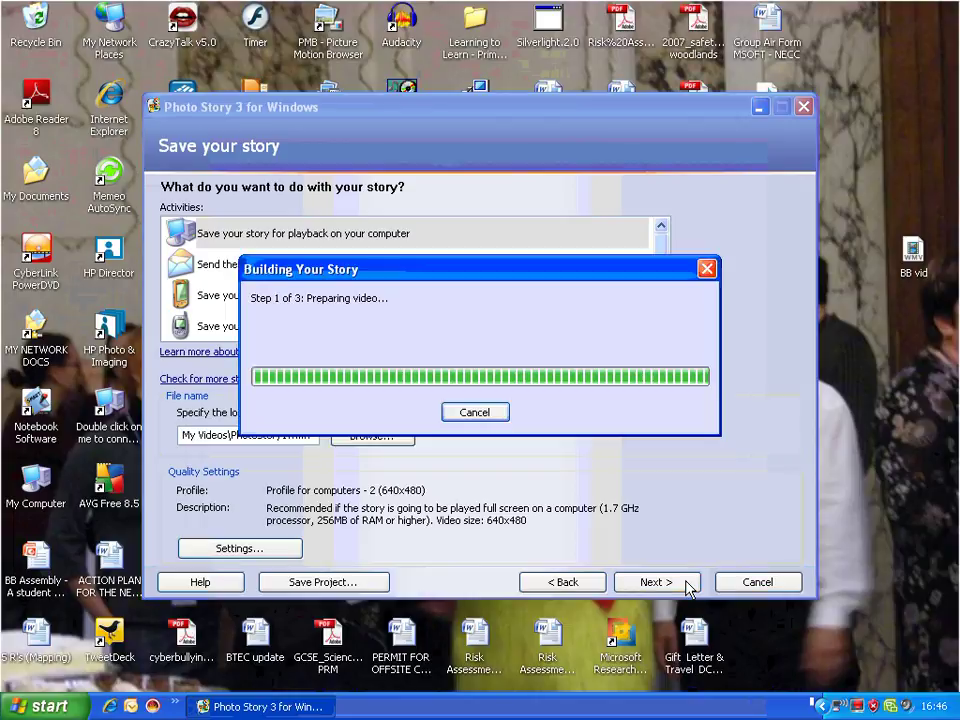